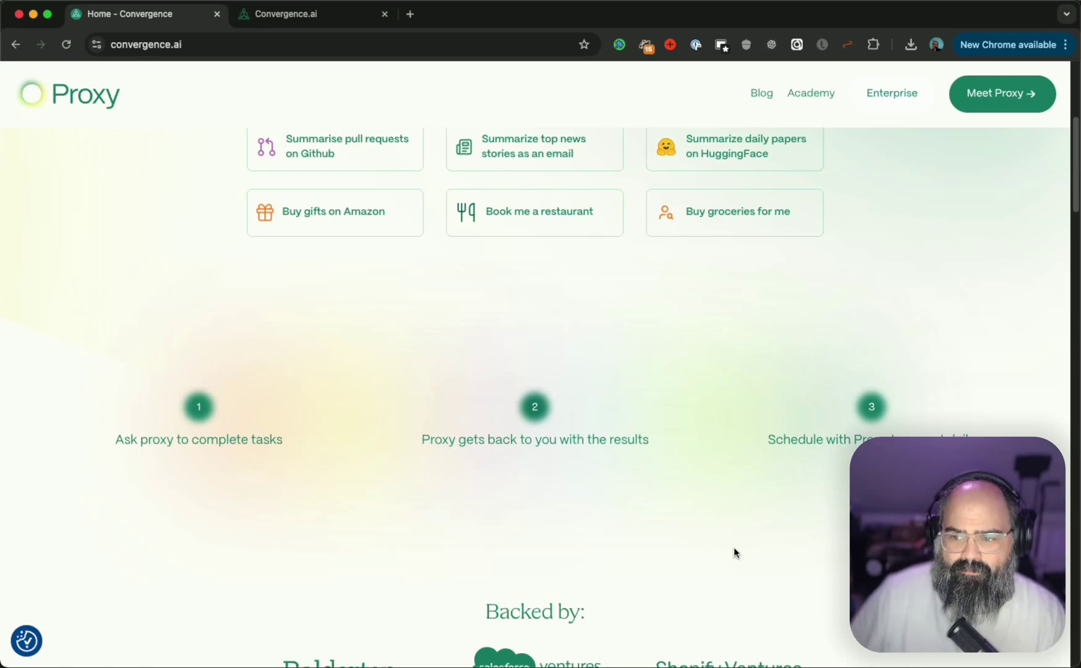
scroll(735, 550, "up", 5)
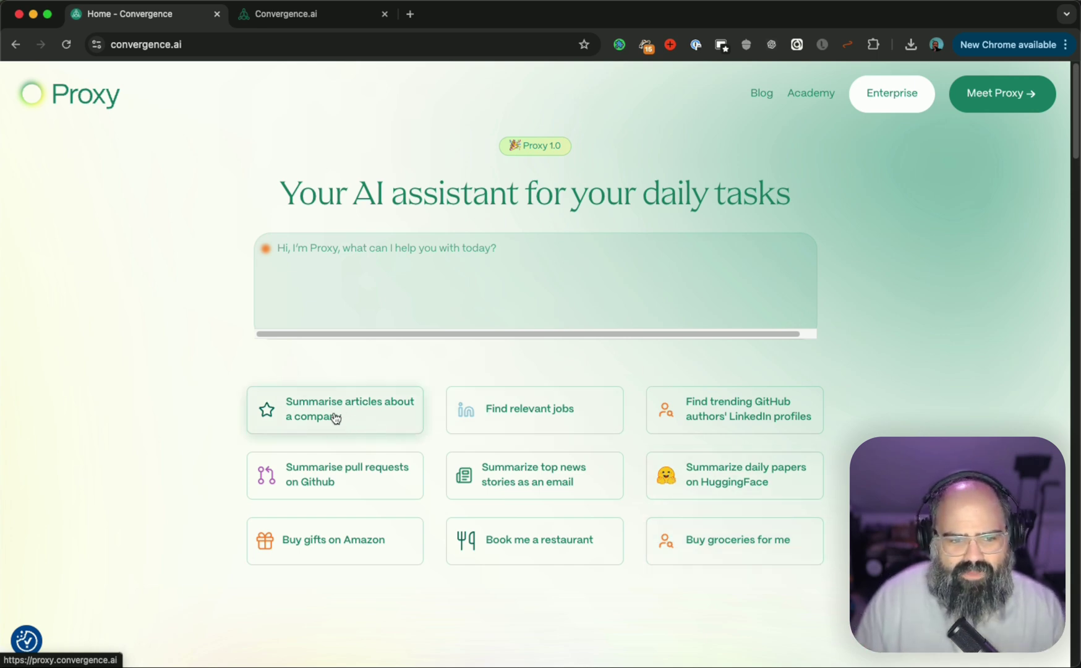
scroll(335, 417, "down", 5)
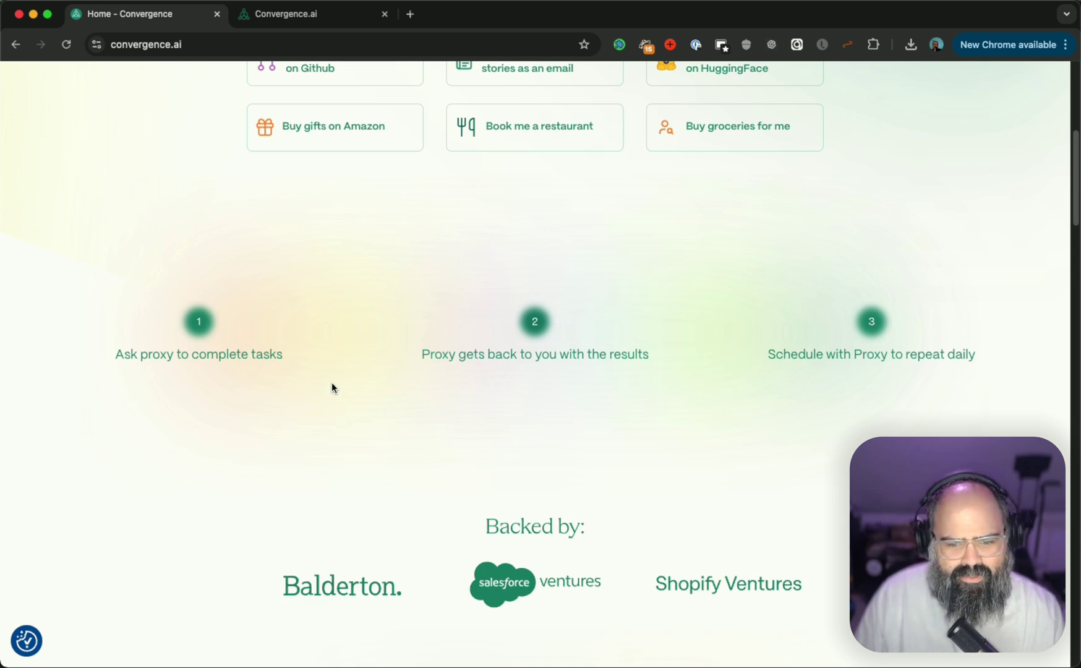
scroll(169, 429, "up", 5)
scroll(169, 431, "down", 2)
scroll(265, 452, "up", 2)
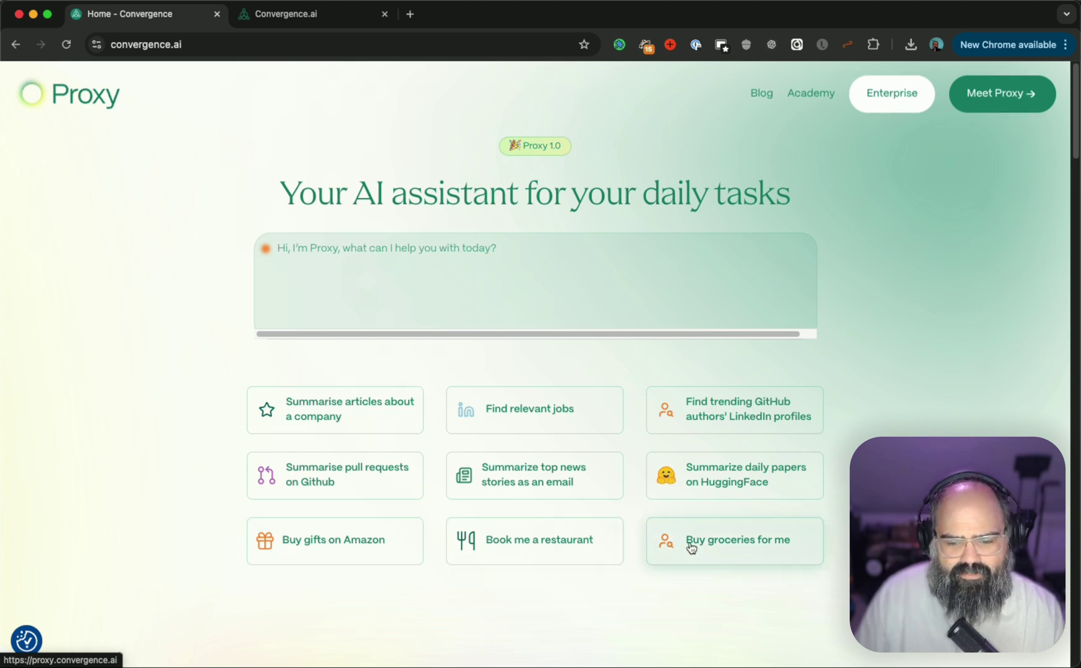
scroll(425, 539, "down", 10)
scroll(425, 538, "up", 8)
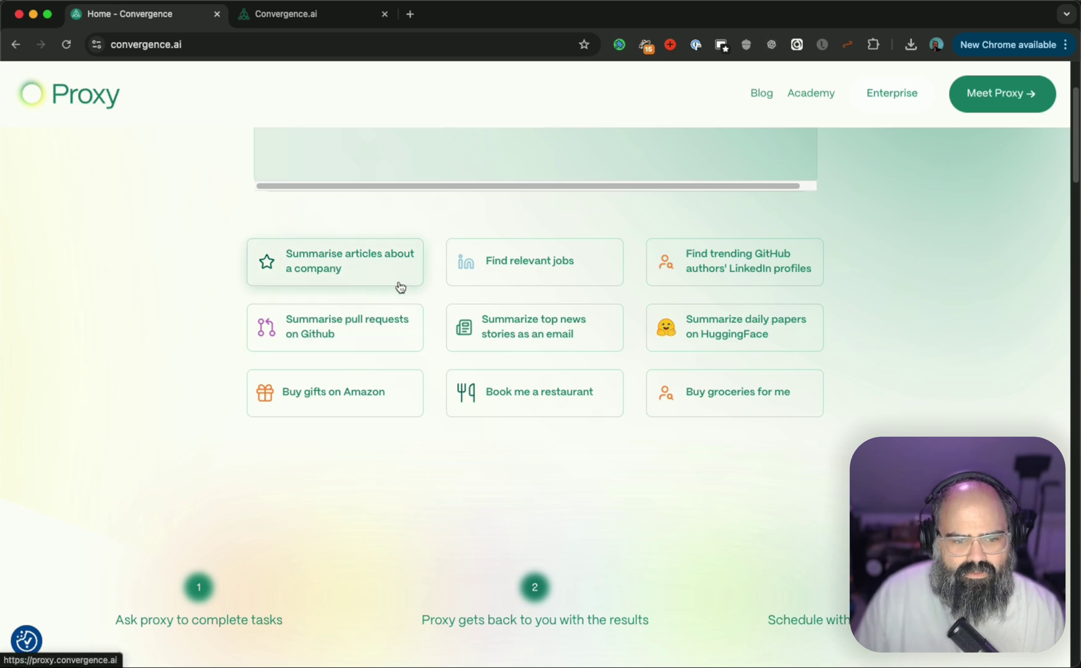
scroll(222, 466, "down", 2)
scroll(222, 465, "down", 5)
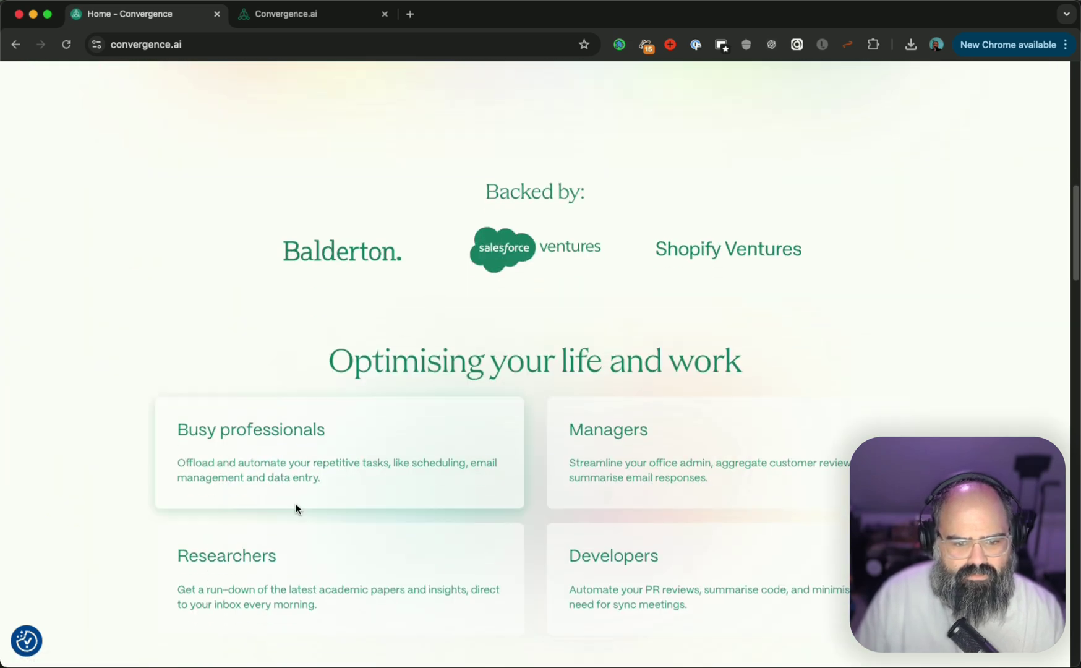
scroll(296, 507, "down", 3)
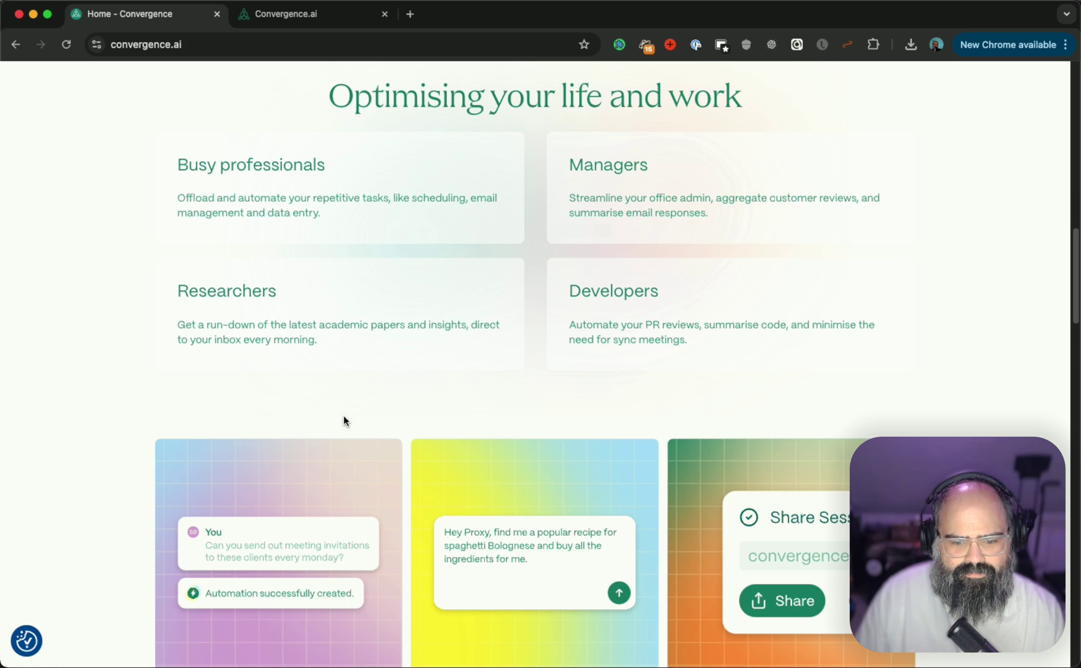
scroll(343, 420, "down", 3)
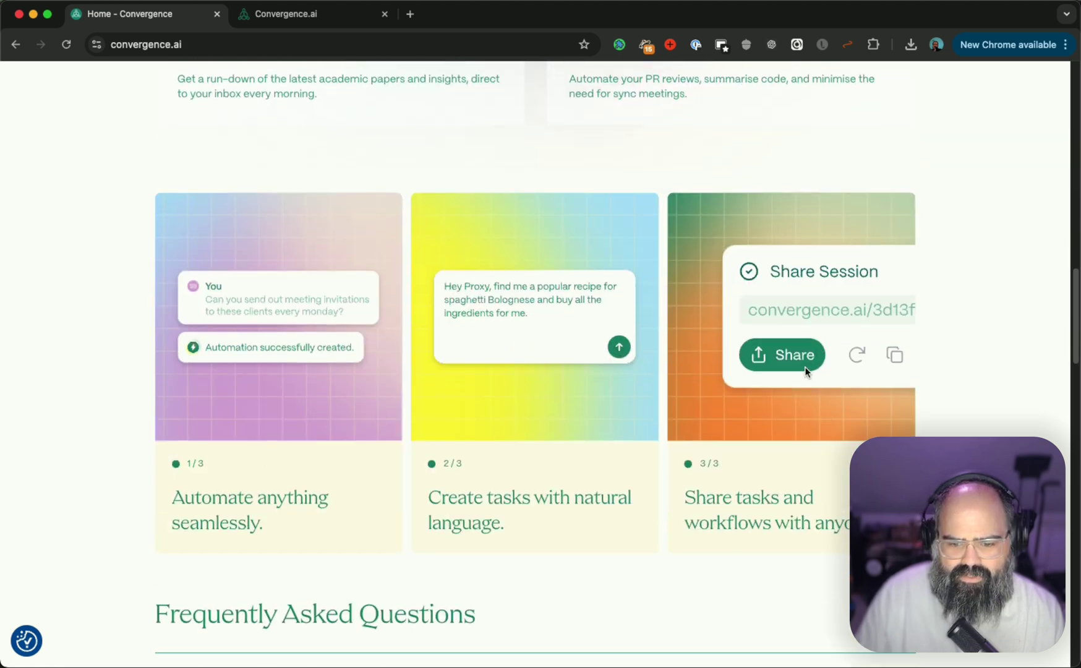
scroll(808, 371, "down", 3)
scroll(808, 369, "down", 2)
scroll(808, 369, "down", 2)
scroll(808, 369, "down", 4)
scroll(809, 369, "down", 4)
scroll(809, 369, "down", 1)
scroll(808, 369, "down", 3)
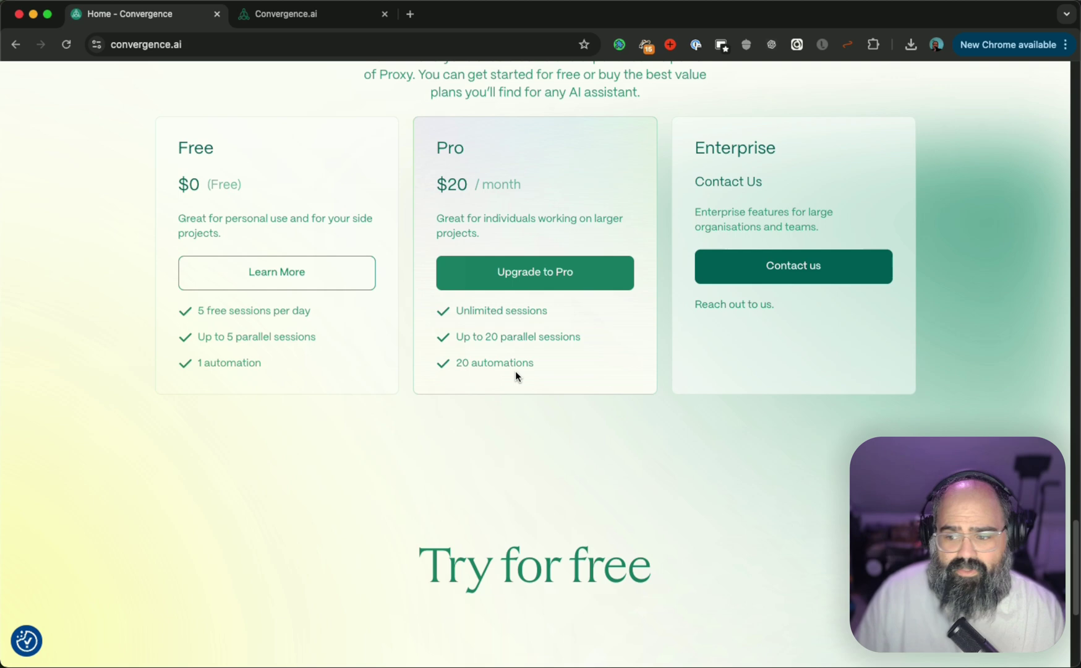
- Switch to the Proxy dashboard, collapse the side navigation and focus the prompt box
left_click(316, 20)
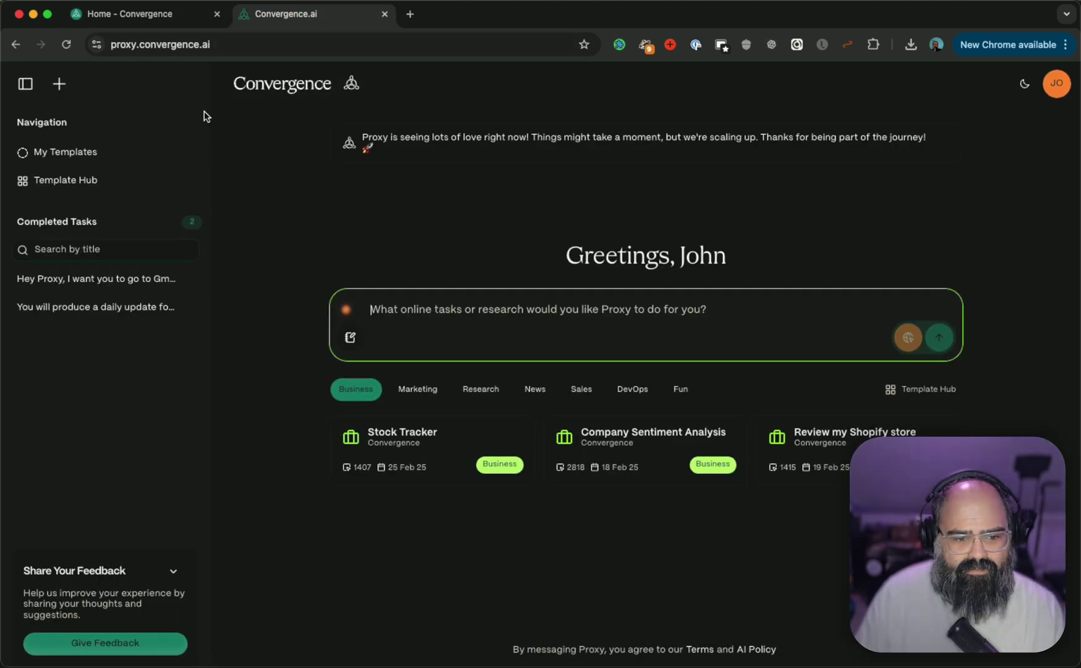
left_click(32, 92)
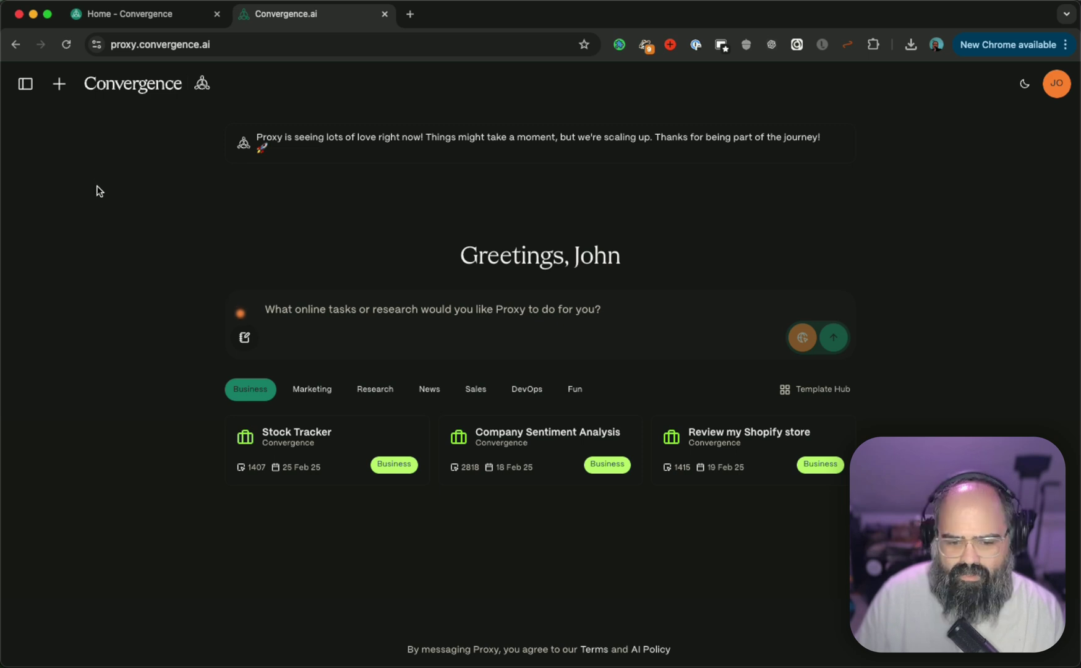
left_click(770, 330)
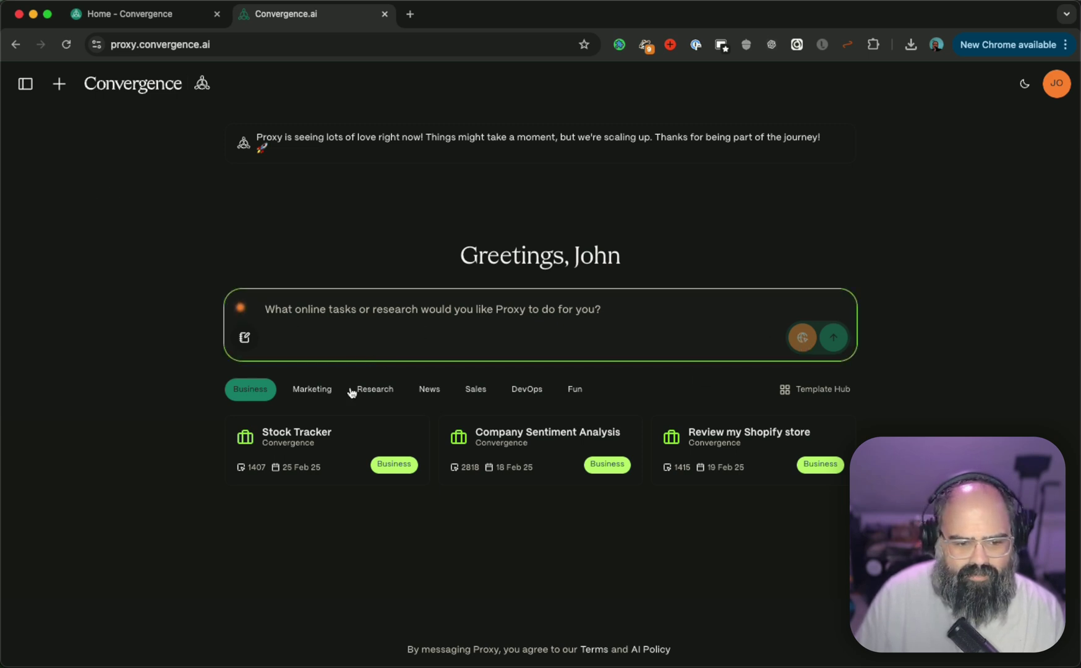
- Browse the Fun, Marketing, Research, Business, Sales and News templates, finishing on Marketing
left_click(575, 391)
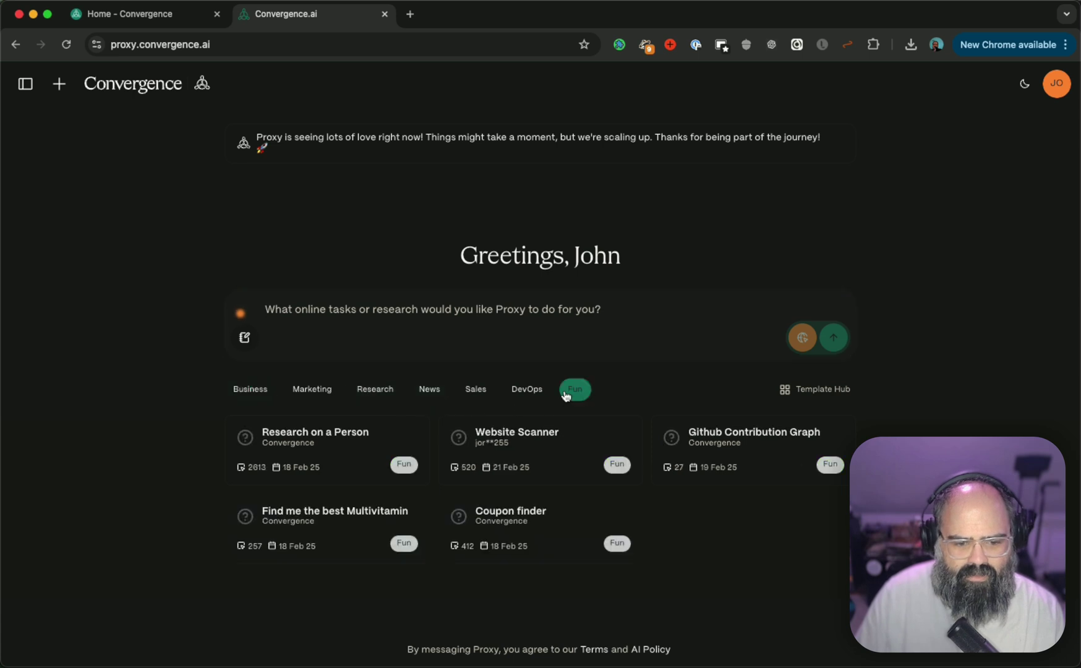
left_click(312, 391)
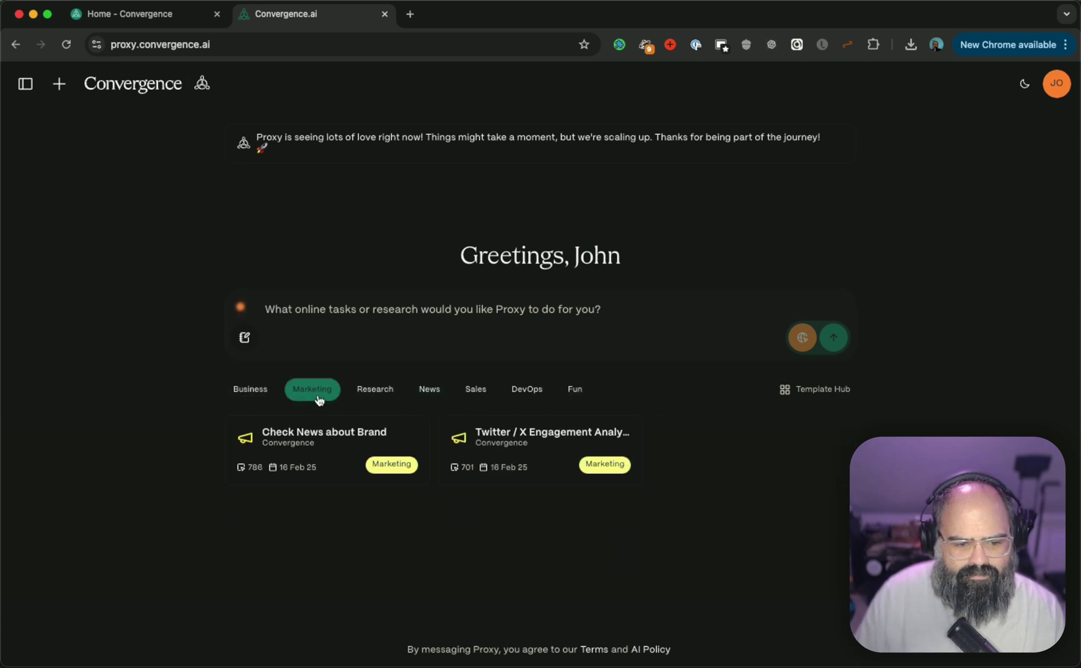
left_click(364, 396)
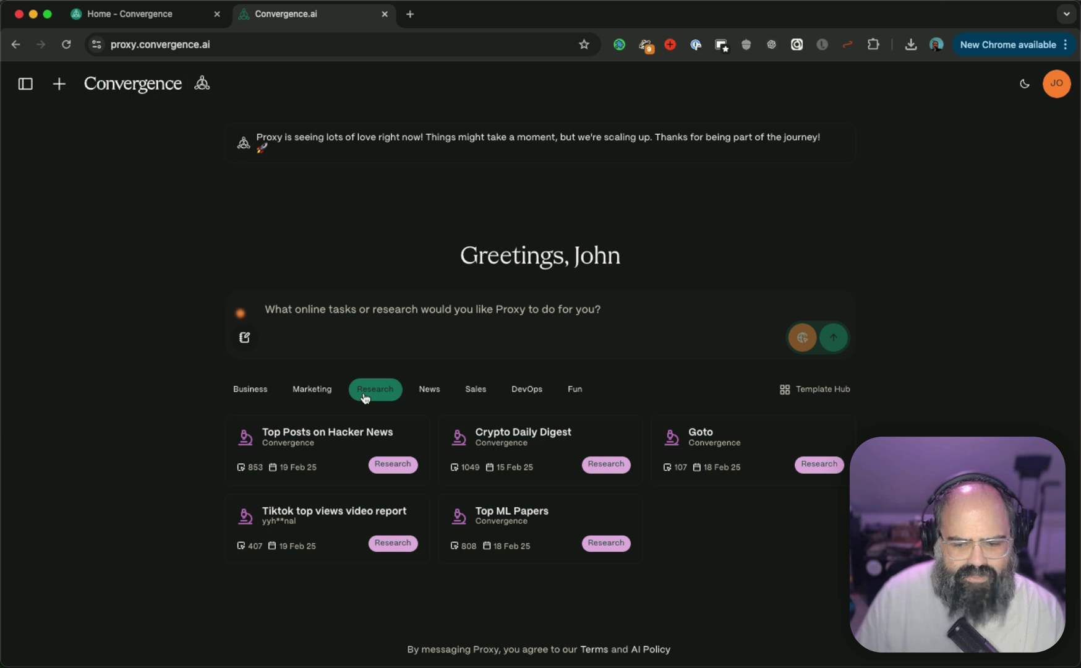
left_click(252, 390)
left_click(475, 389)
left_click(435, 390)
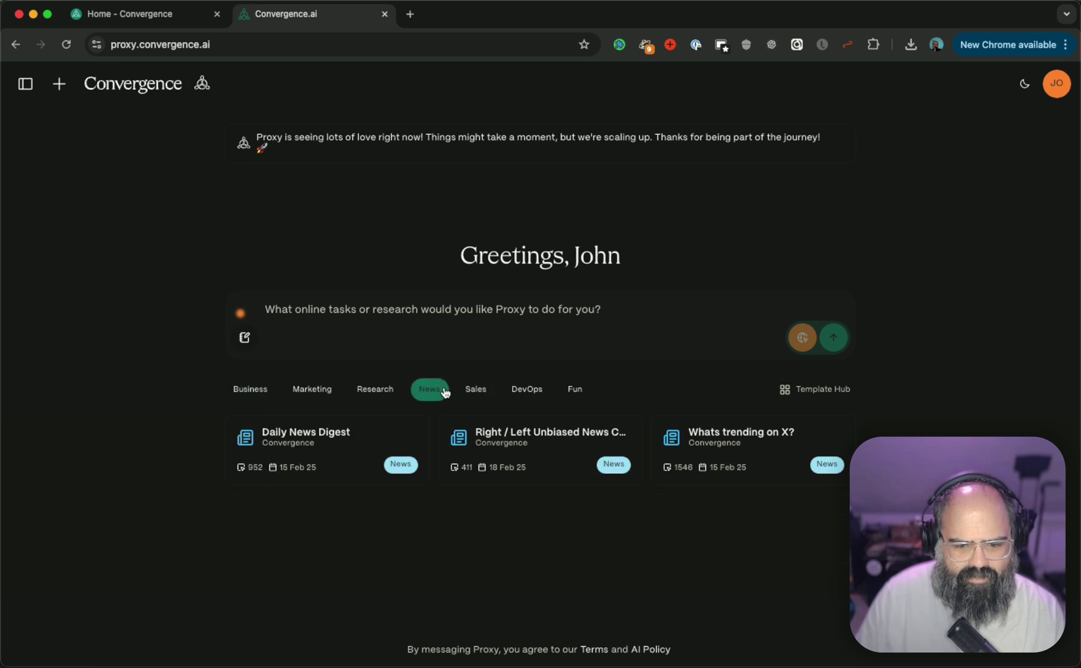
left_click(383, 389)
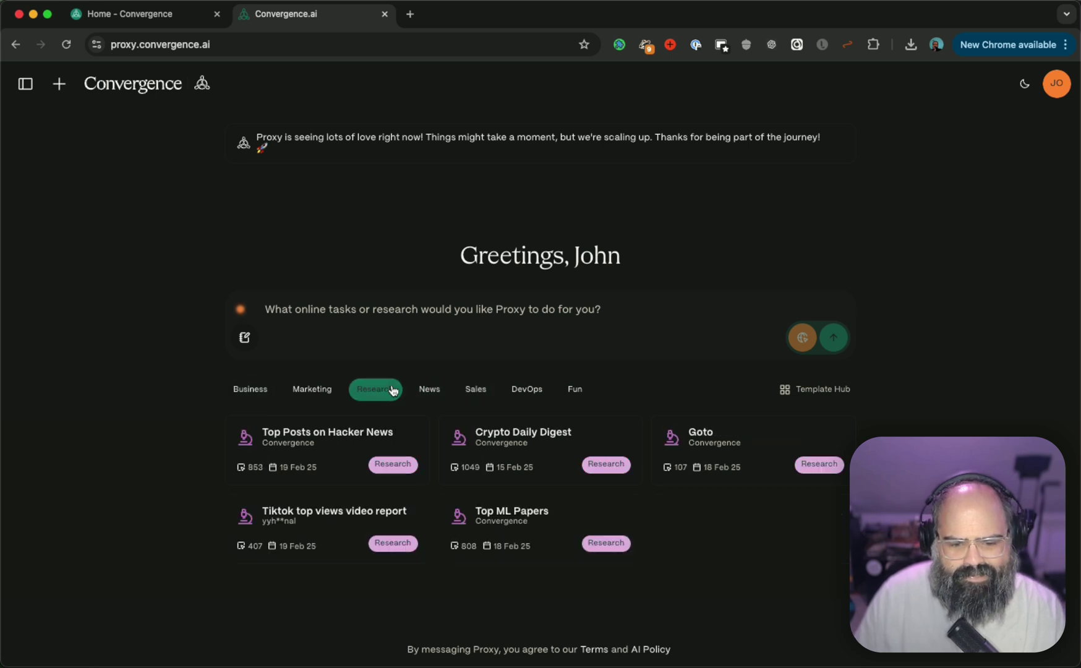
left_click(326, 392)
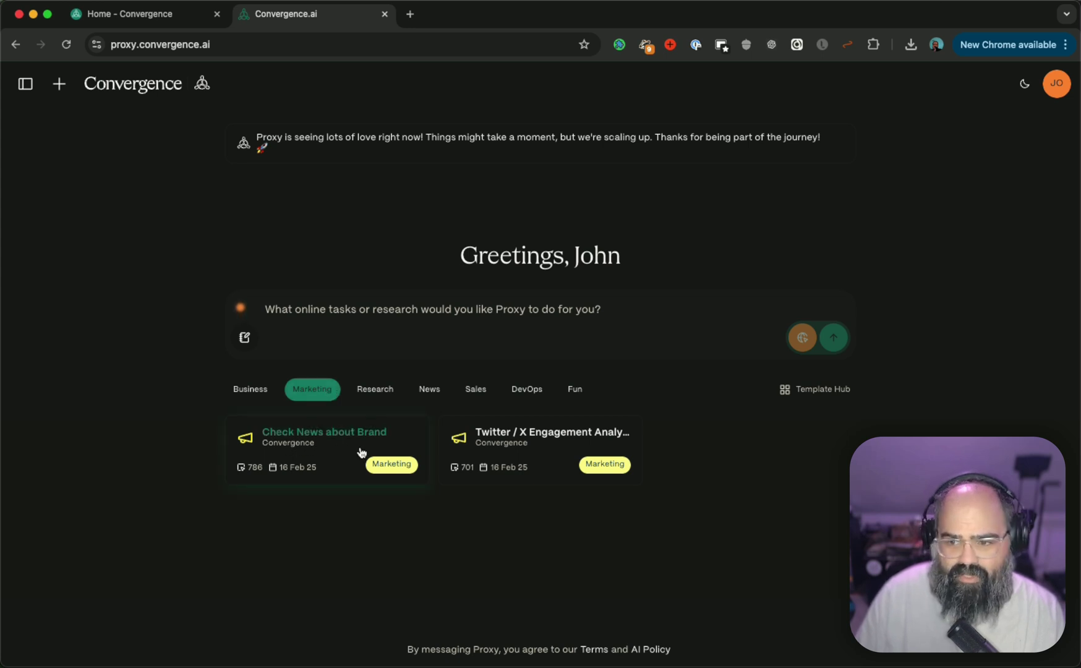
- Run the Check News about Brand template with brand OpenAI and maximum article age 1 week
left_click(342, 435)
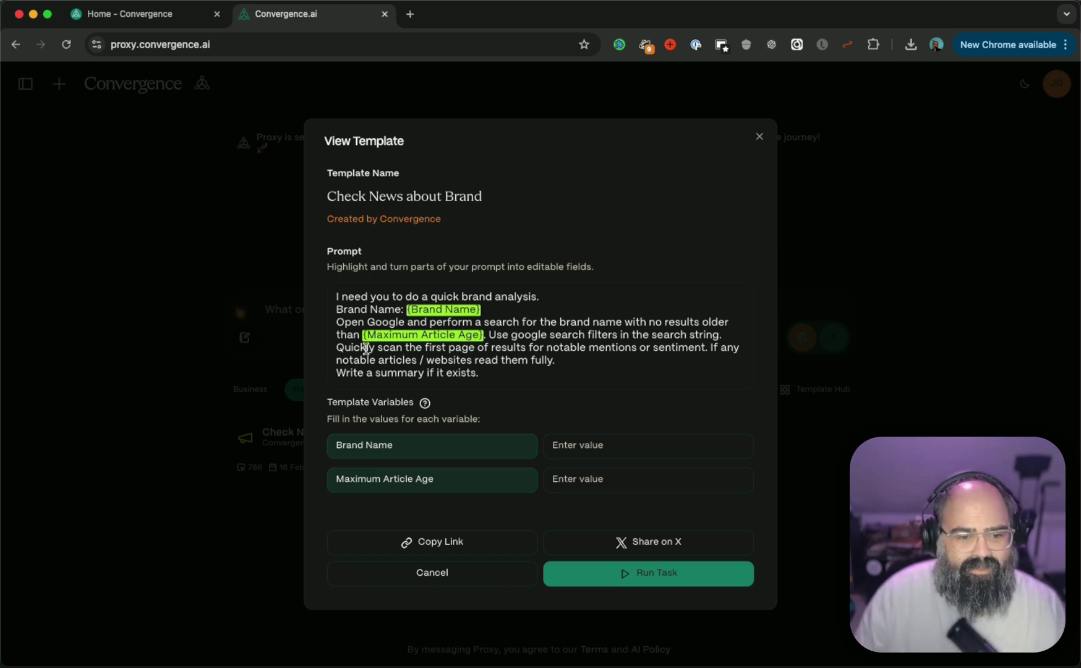
left_click(619, 443)
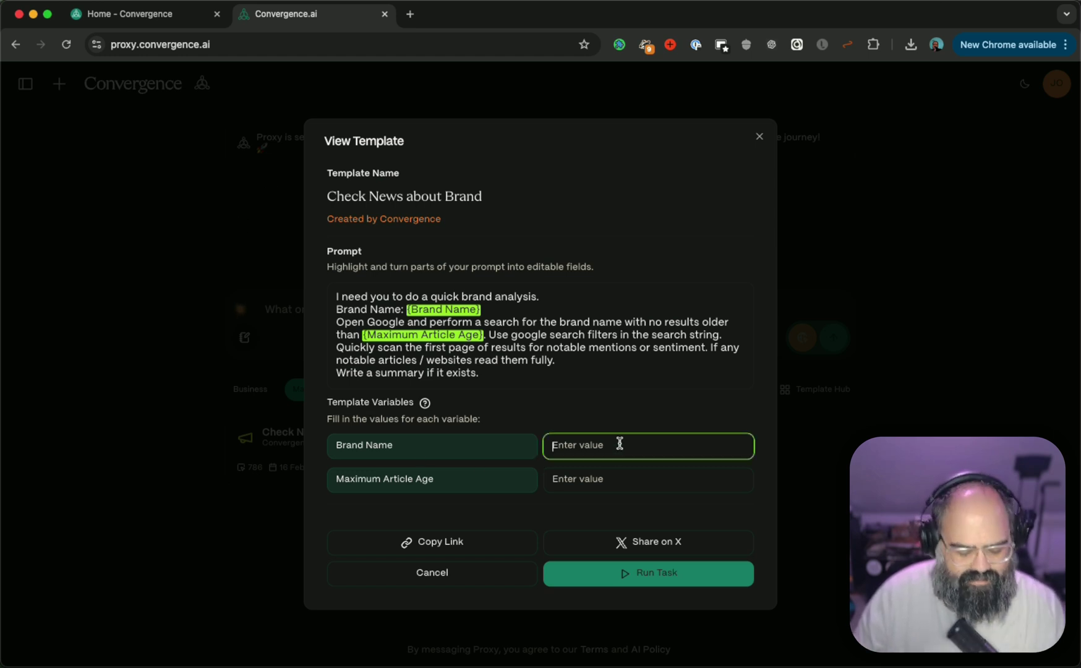
type("OpenAI")
key("Tab")
key("Tab")
type("1 w")
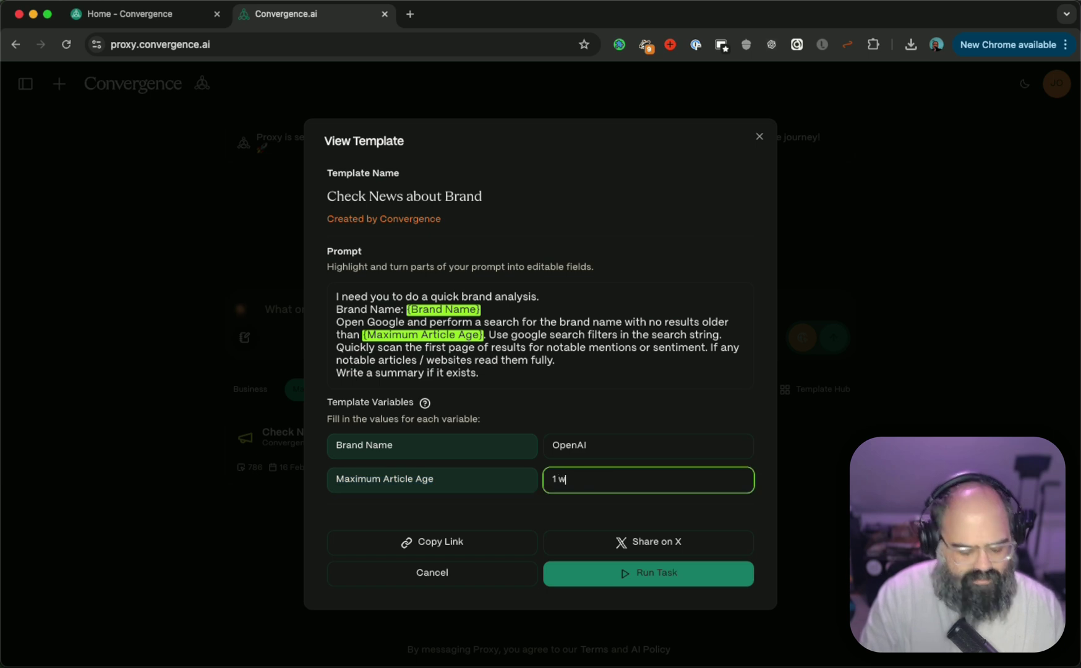
type("eejk")
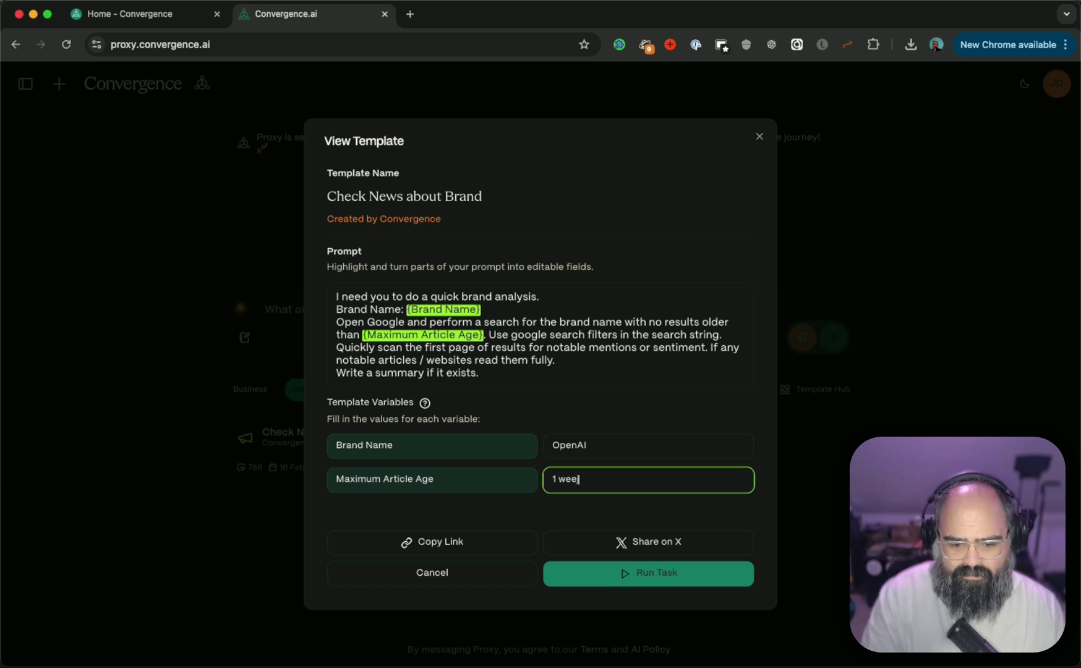
left_click(645, 573)
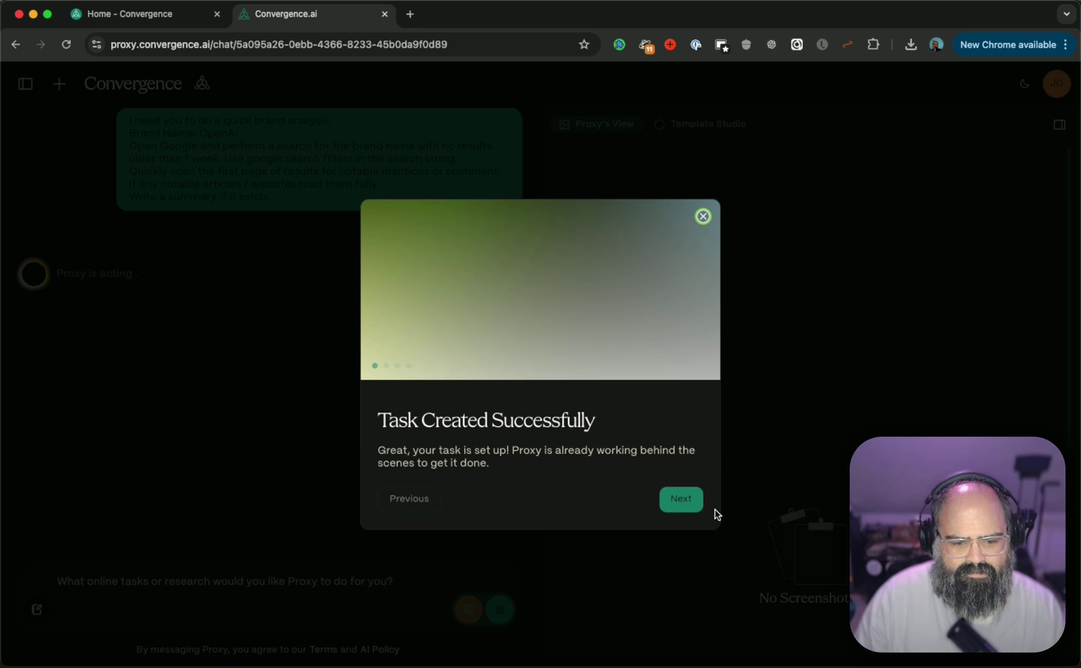
- Step through and finish the four onboarding tips to reveal the running brand-analysis task
left_click(691, 500)
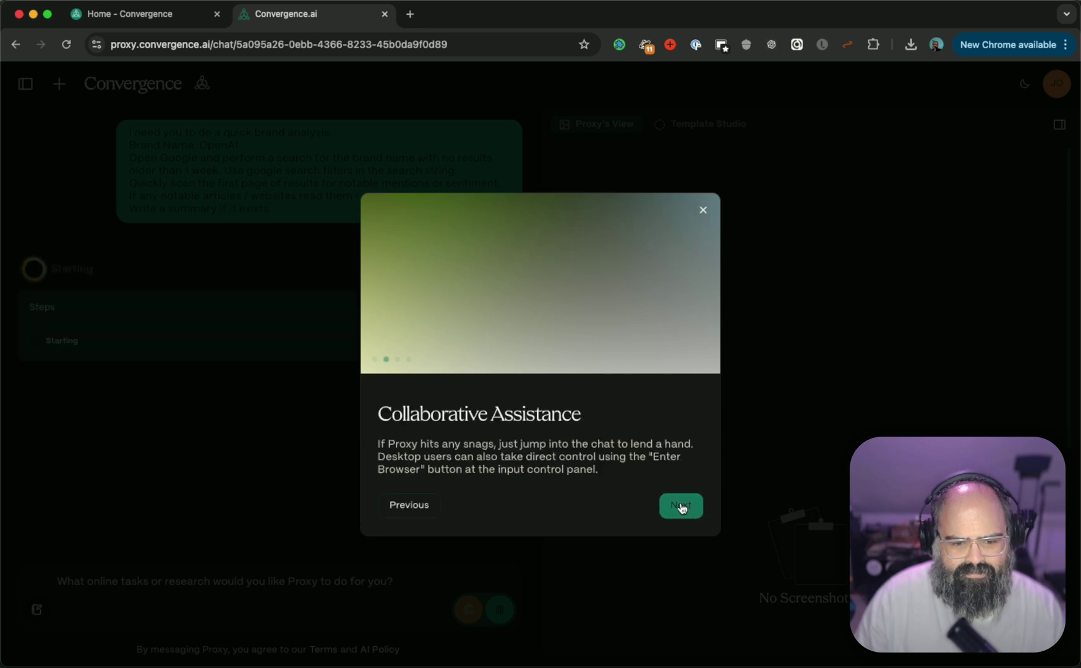
left_click(681, 507)
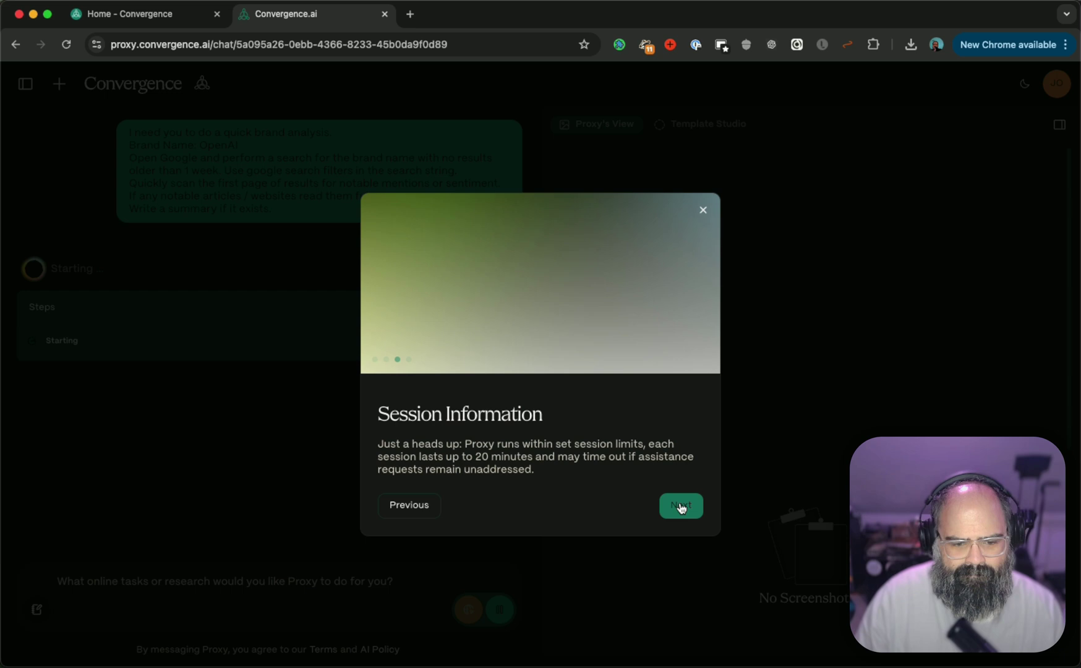
left_click(681, 507)
left_click(681, 510)
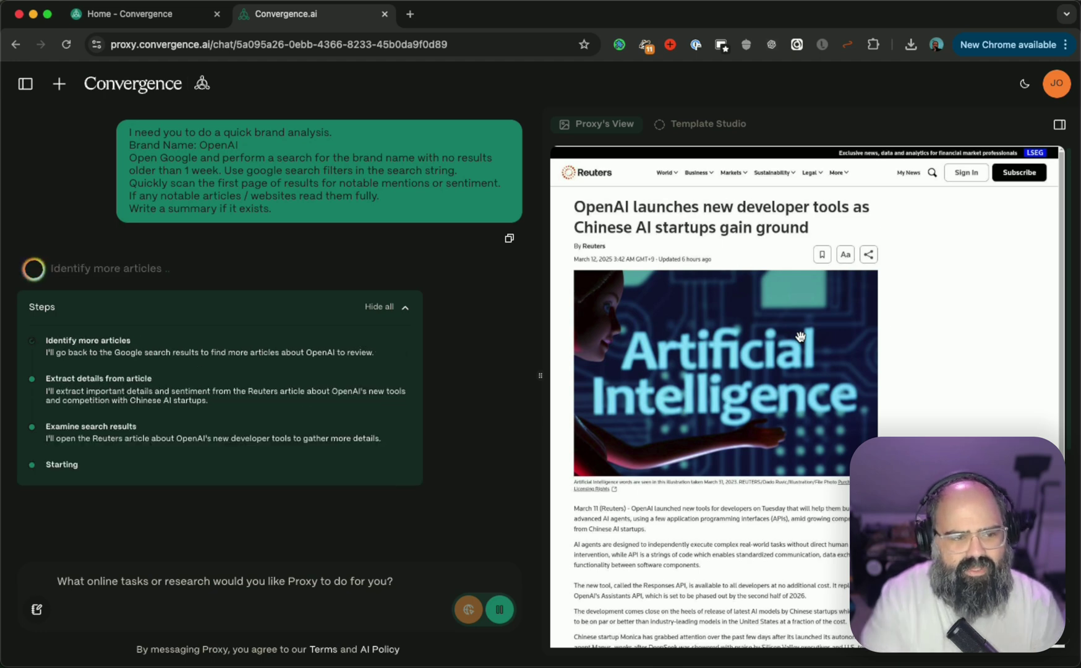
- Reopen the ongoing 'quick brand analysis' task from the task list, then hide the list
left_click(60, 94)
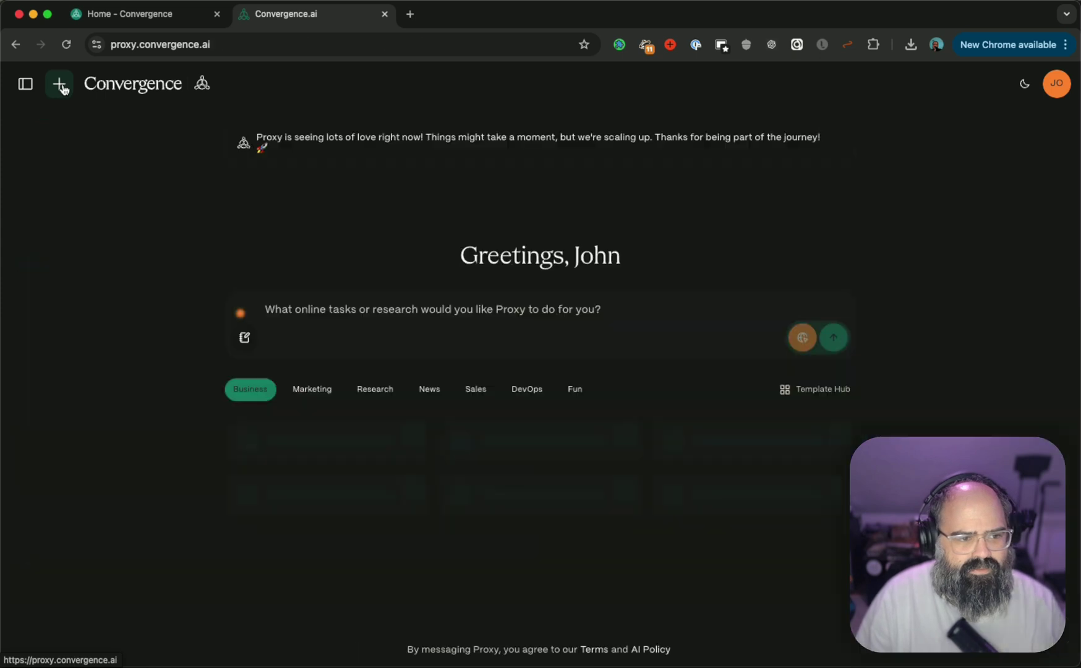
left_click(26, 88)
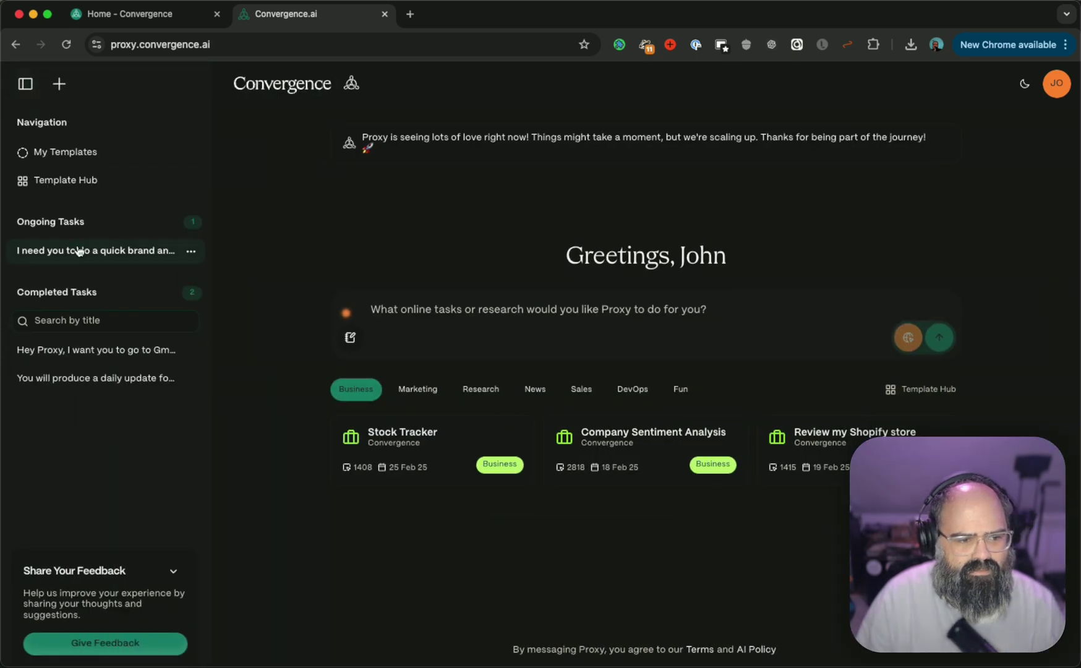
left_click(81, 251)
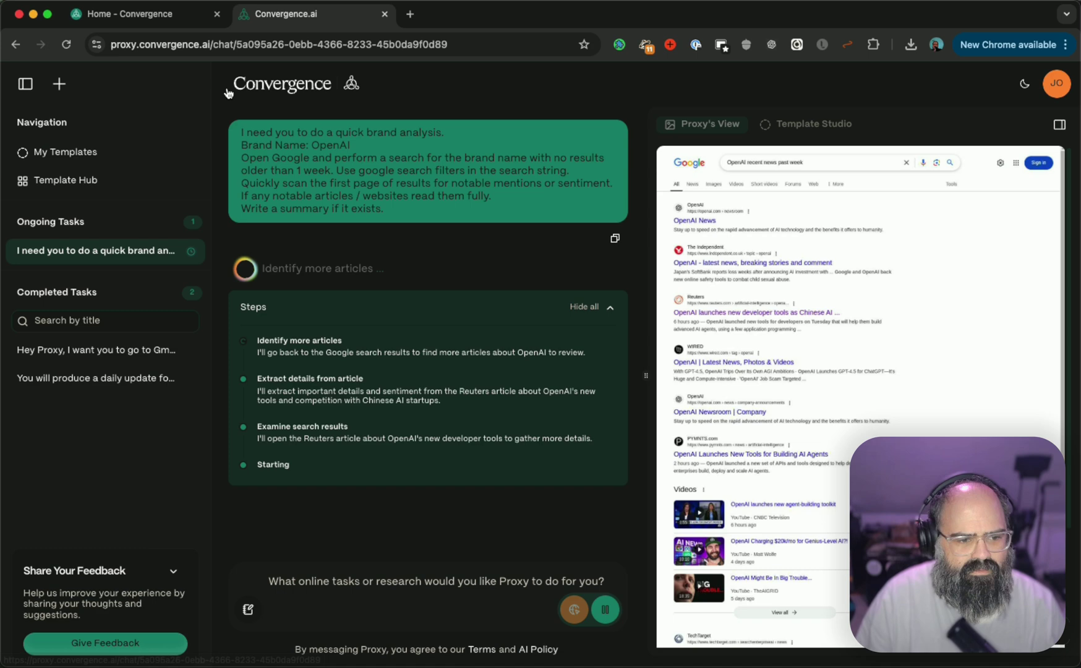
left_click(26, 84)
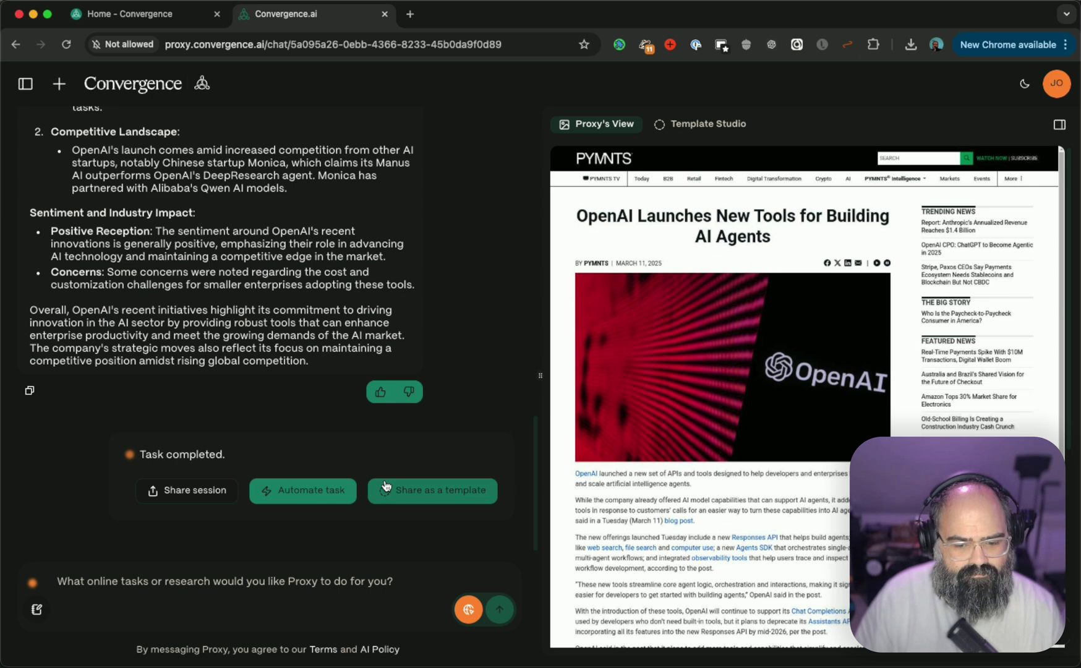
scroll(335, 442, "up", 5)
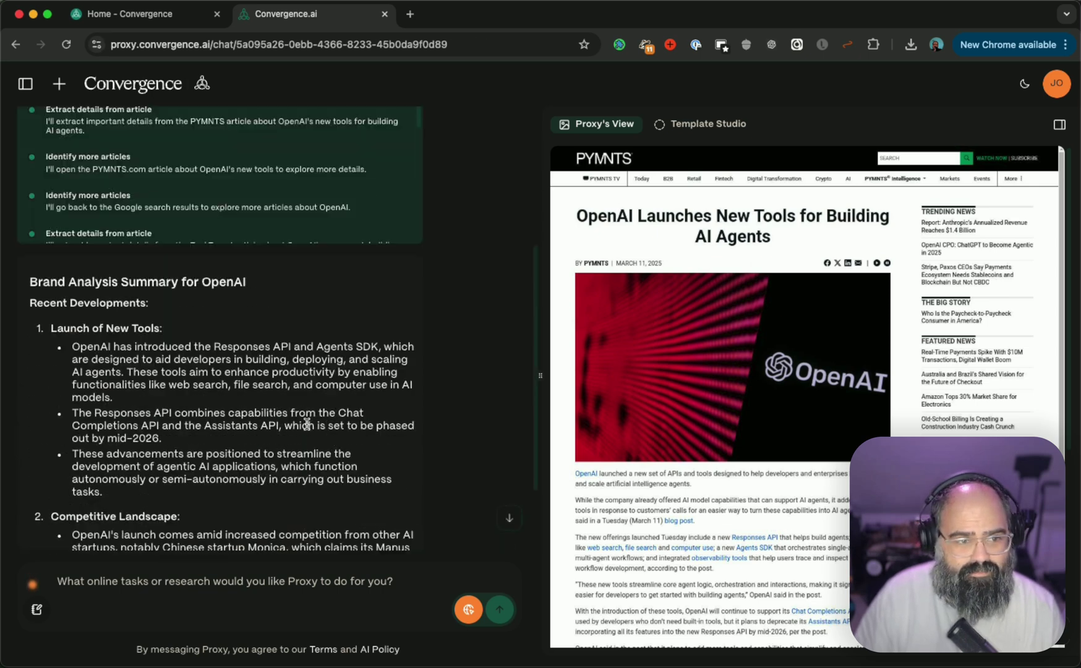
scroll(113, 364, "up", 2)
scroll(113, 364, "up", 5)
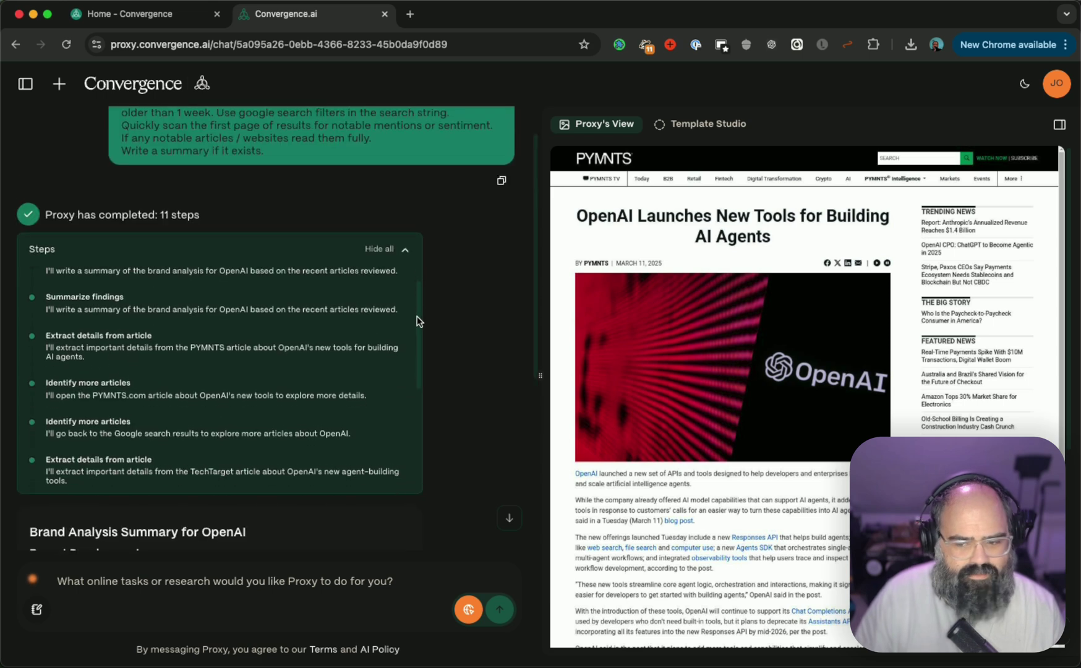
scroll(417, 321, "down", 1)
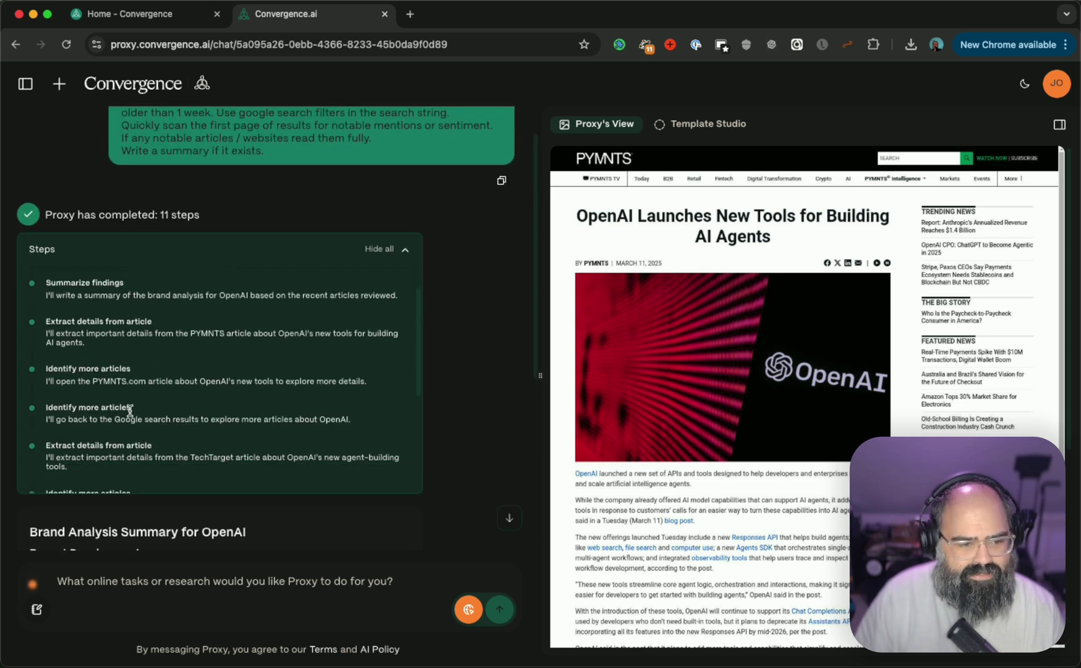
scroll(160, 359, "up", 2)
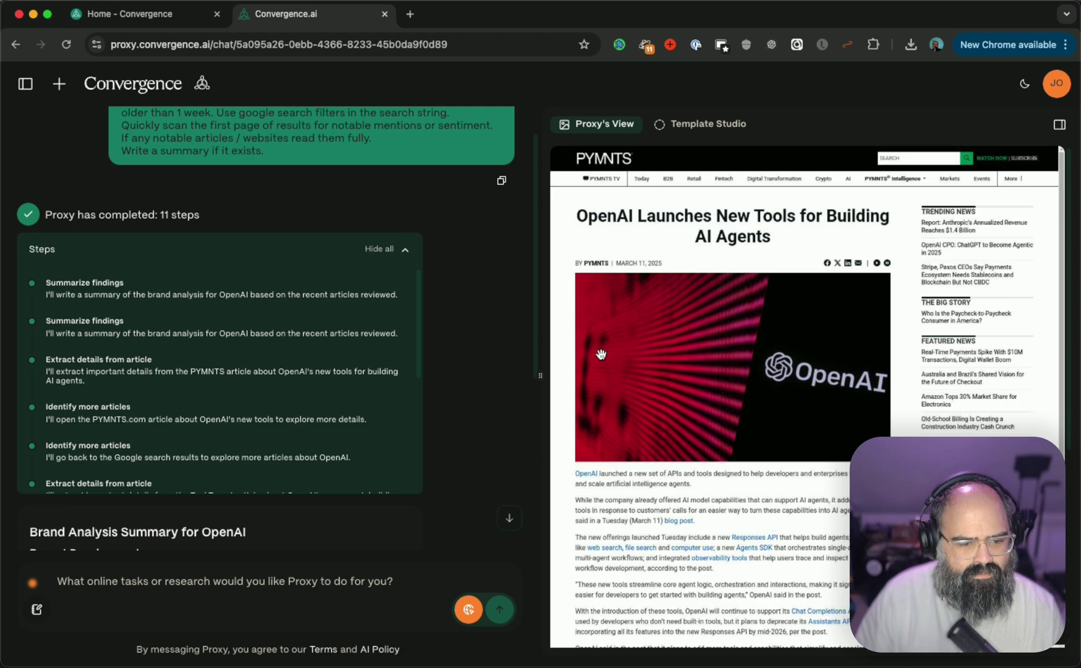
scroll(649, 331, "down", 5)
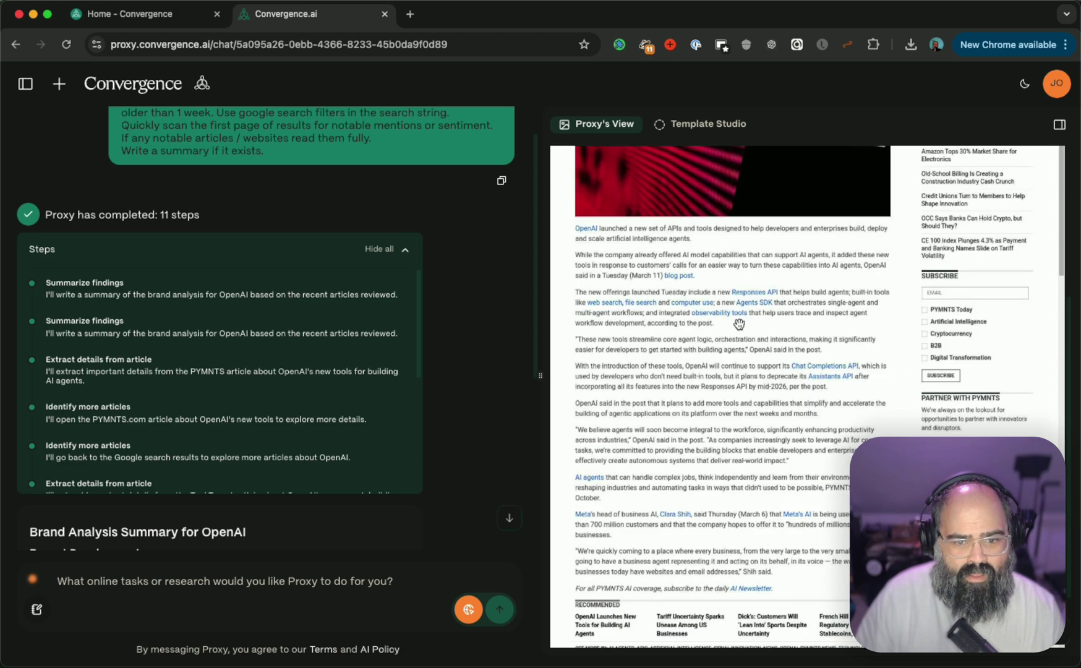
scroll(816, 429, "right", 1)
scroll(439, 468, "down", 5)
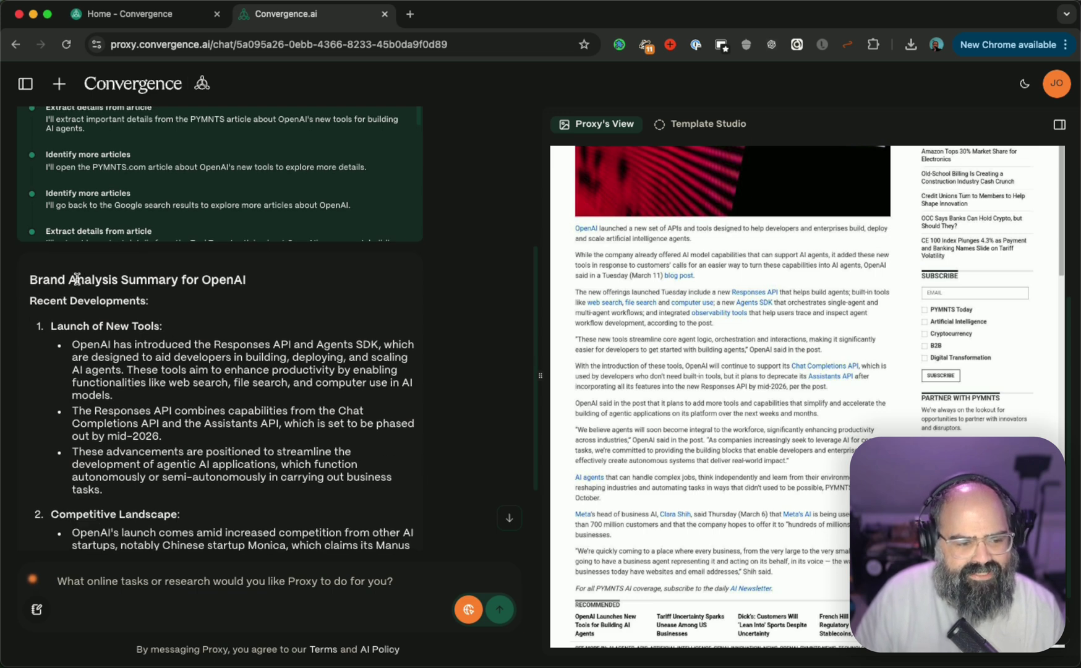
left_click_drag(66, 280, 160, 361)
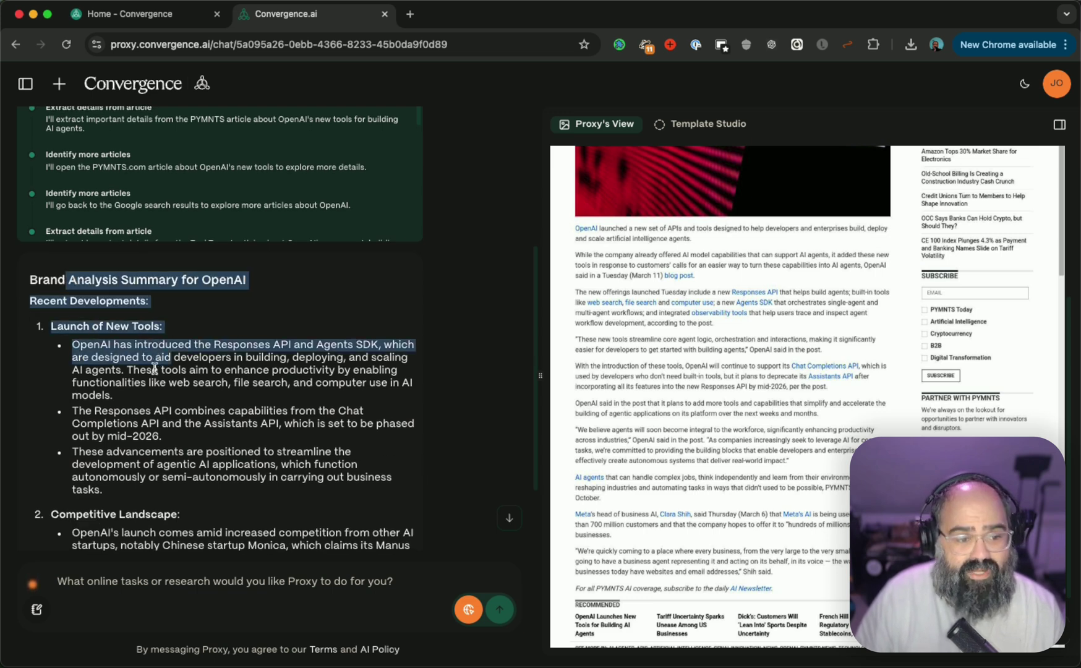
left_click(154, 371)
left_click_drag(72, 344, 194, 369)
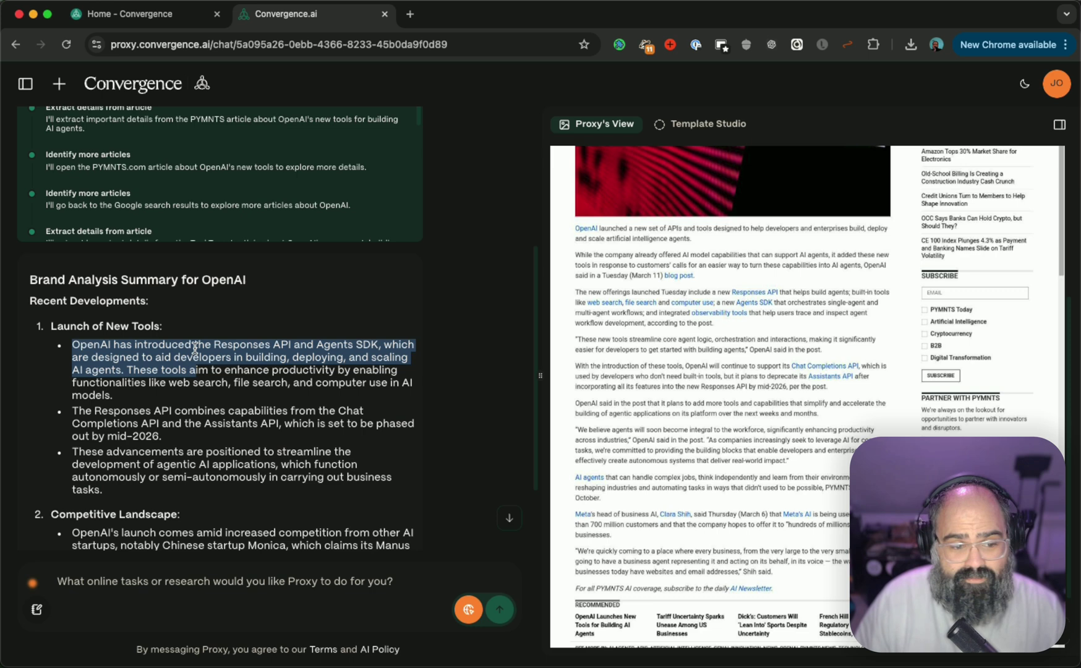
scroll(198, 401, "down", 2)
scroll(198, 401, "down", 2)
scroll(198, 401, "down", 3)
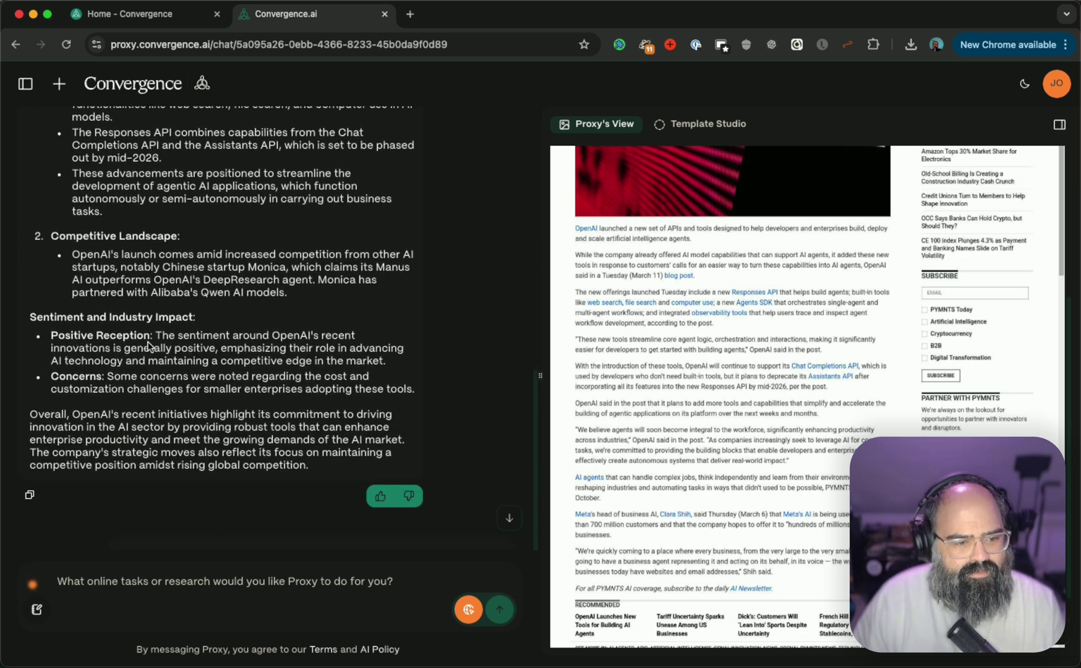
triple_click(148, 342)
left_click_drag(76, 377, 256, 383)
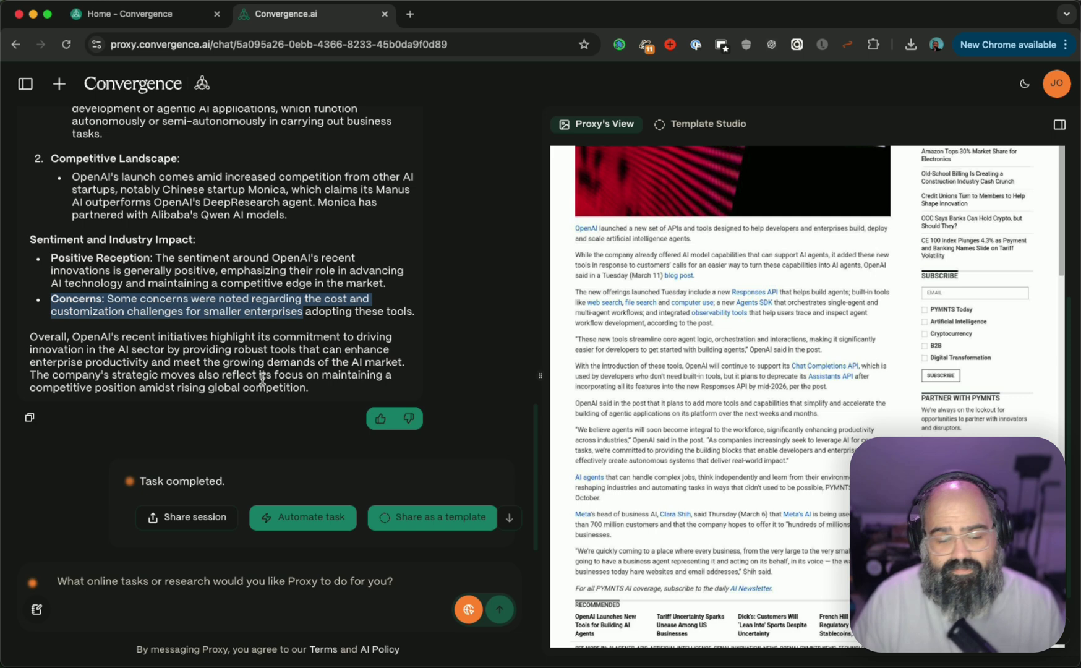
scroll(273, 381, "down", 2)
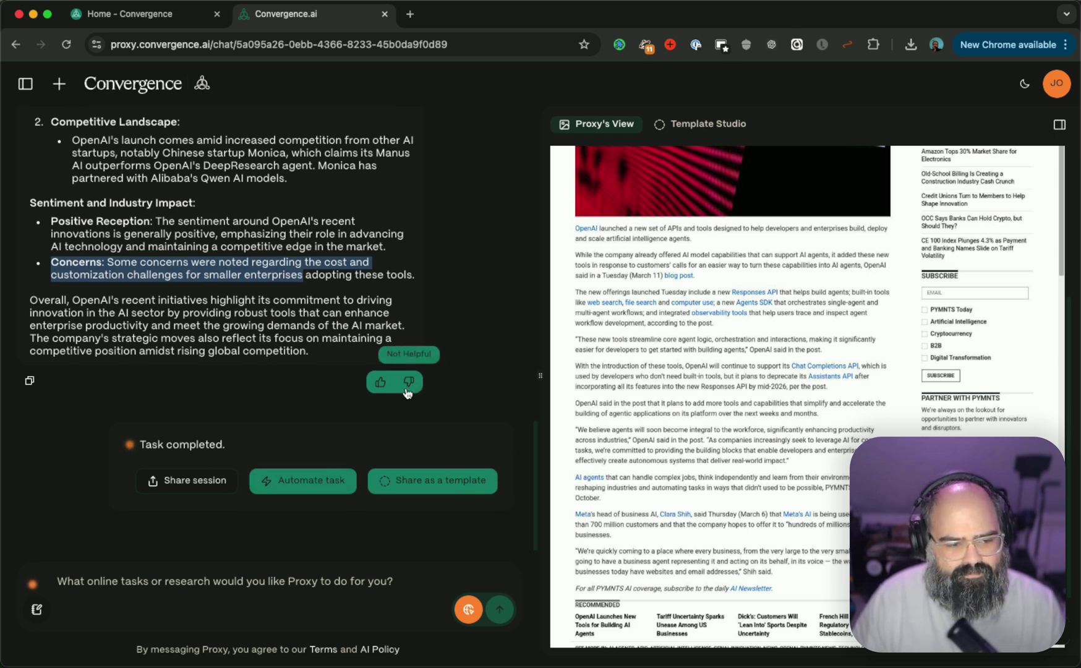
scroll(347, 429, "up", 10)
scroll(298, 434, "up", 10)
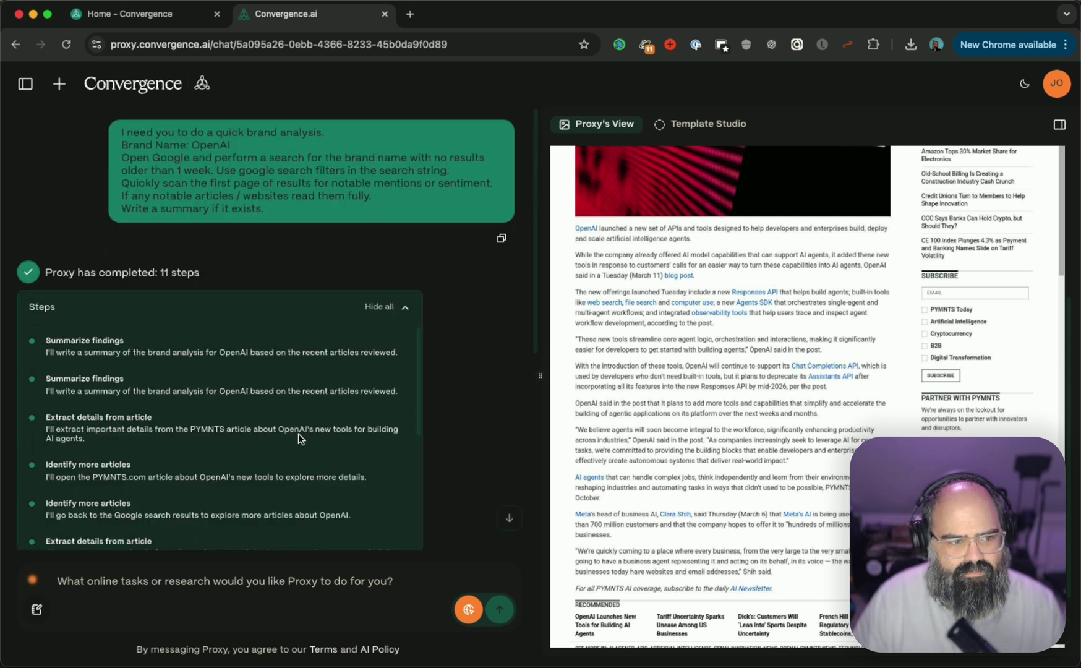
- Start a new task page and browse the Fun, DevOps, Sales, News, Research, Marketing and Business templates
left_click(59, 86)
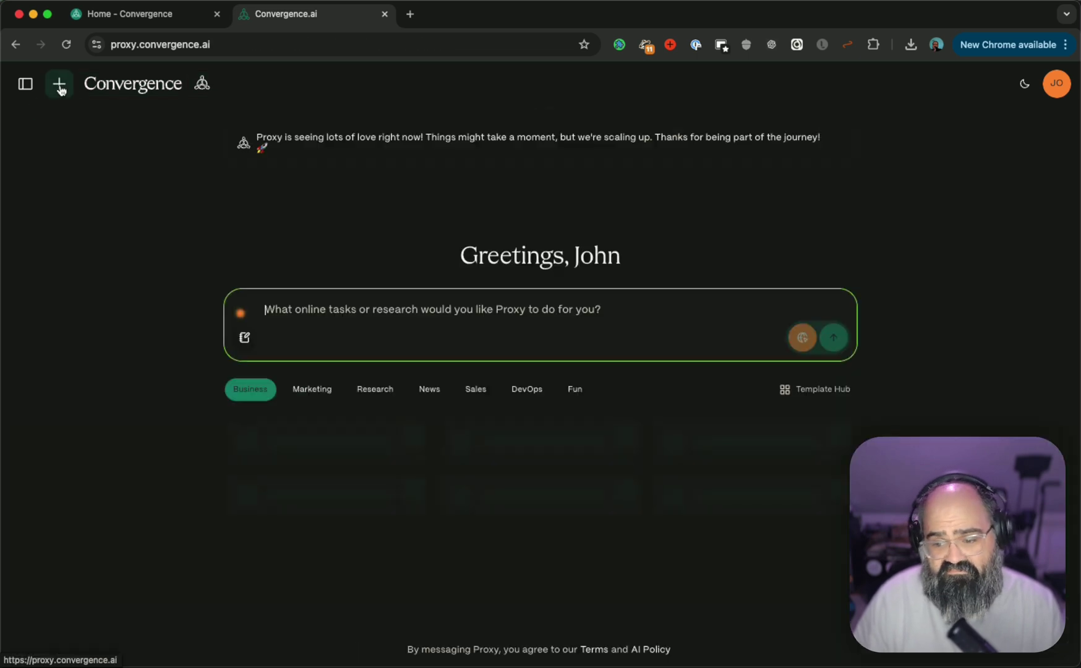
left_click(575, 389)
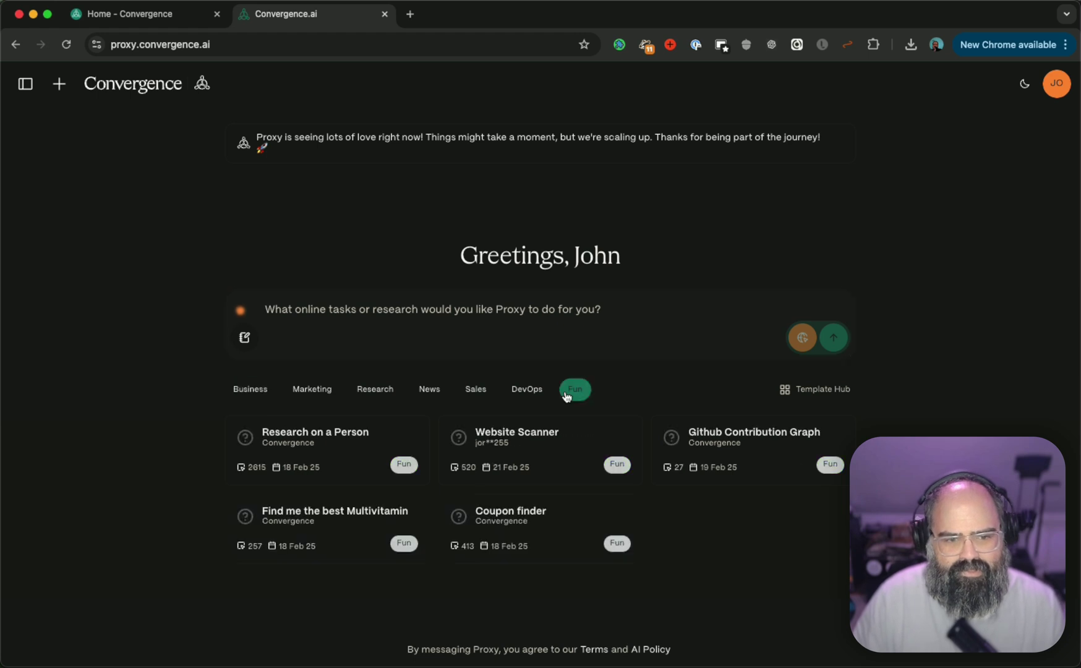
left_click(525, 398)
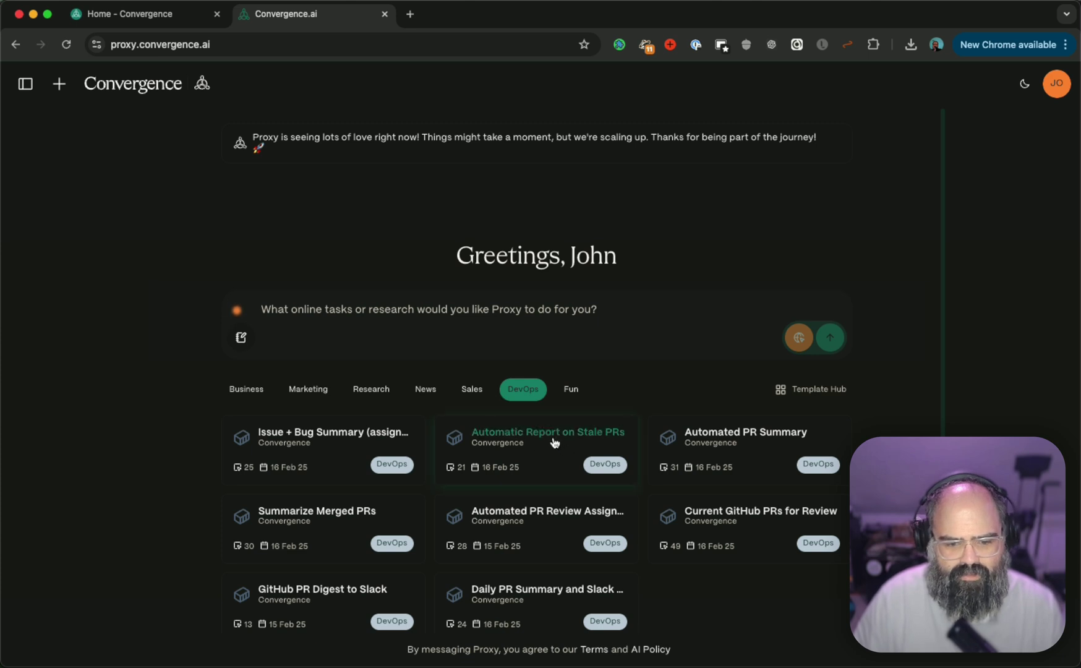
left_click(471, 391)
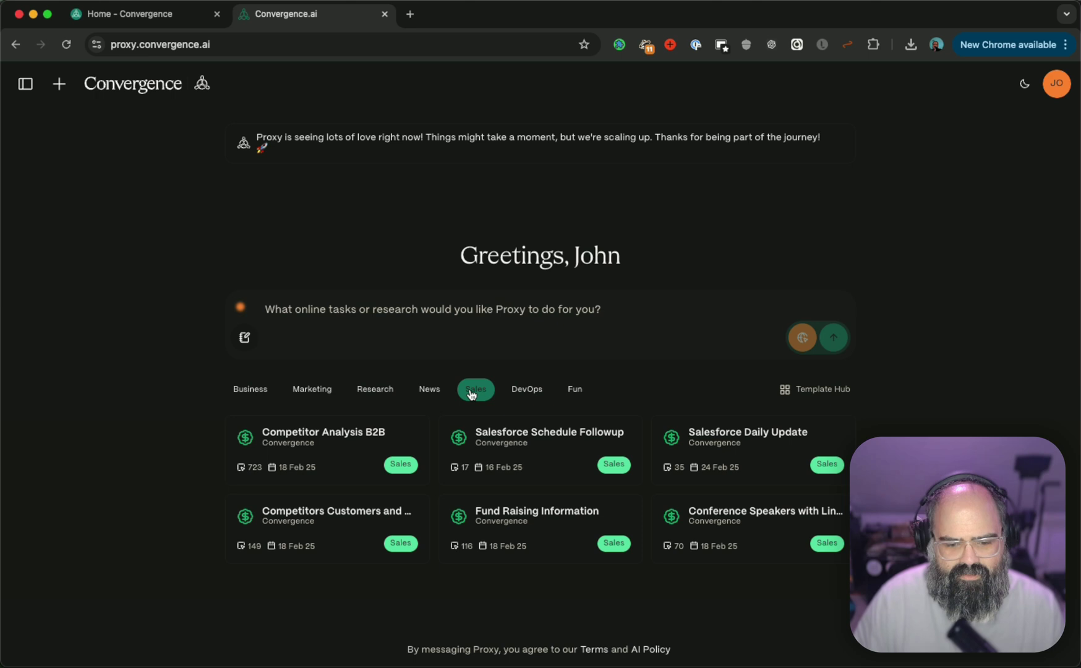
left_click(430, 392)
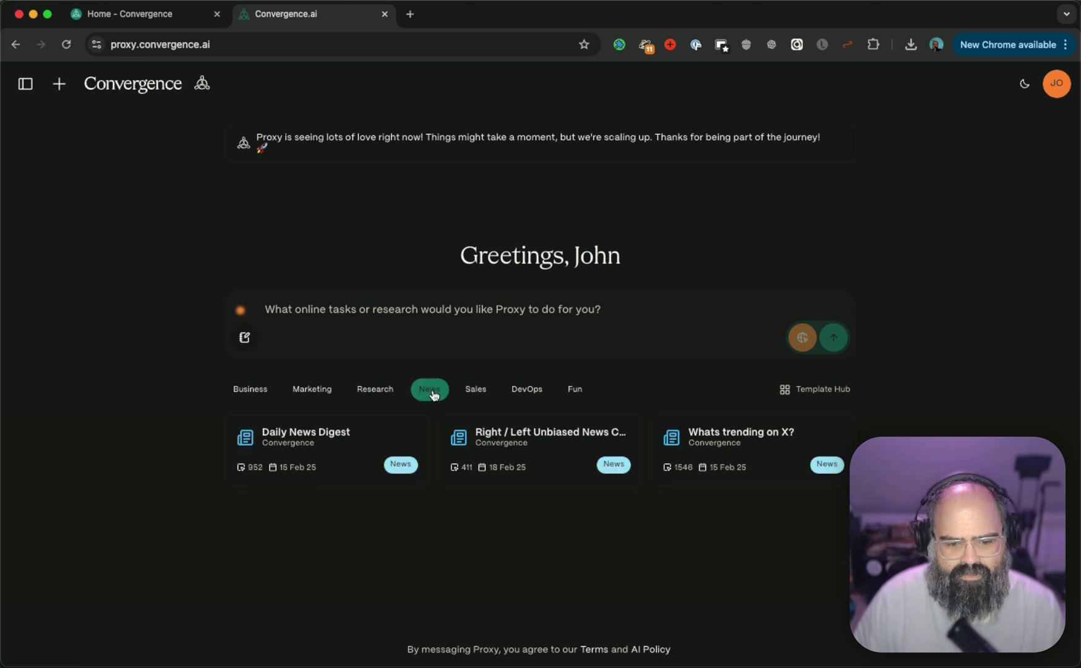
left_click(374, 394)
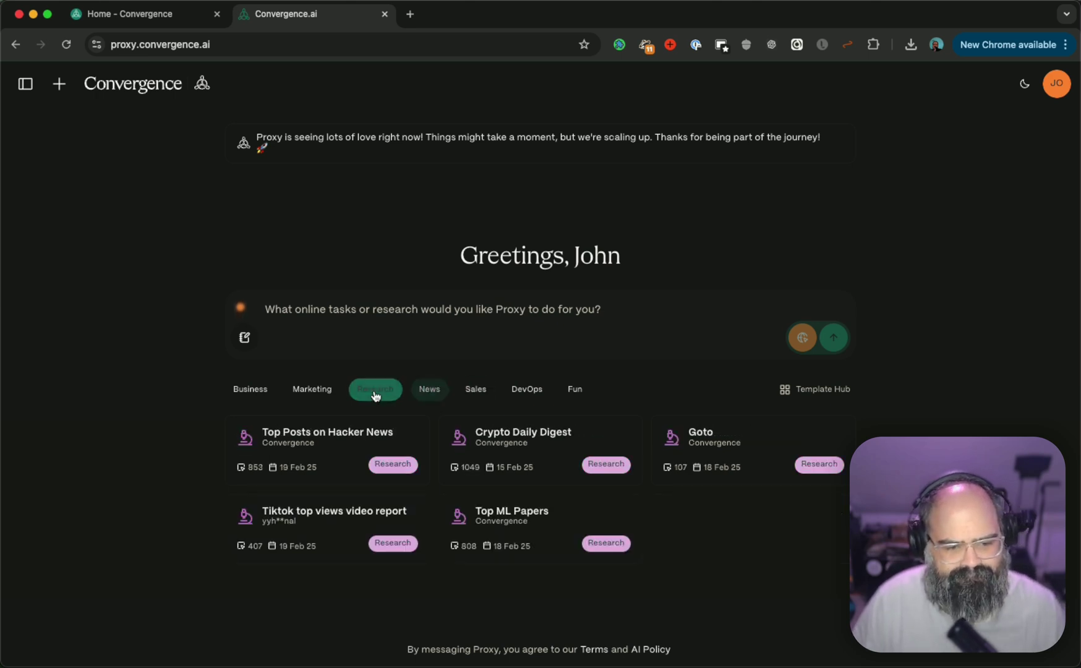
left_click(327, 394)
left_click(245, 391)
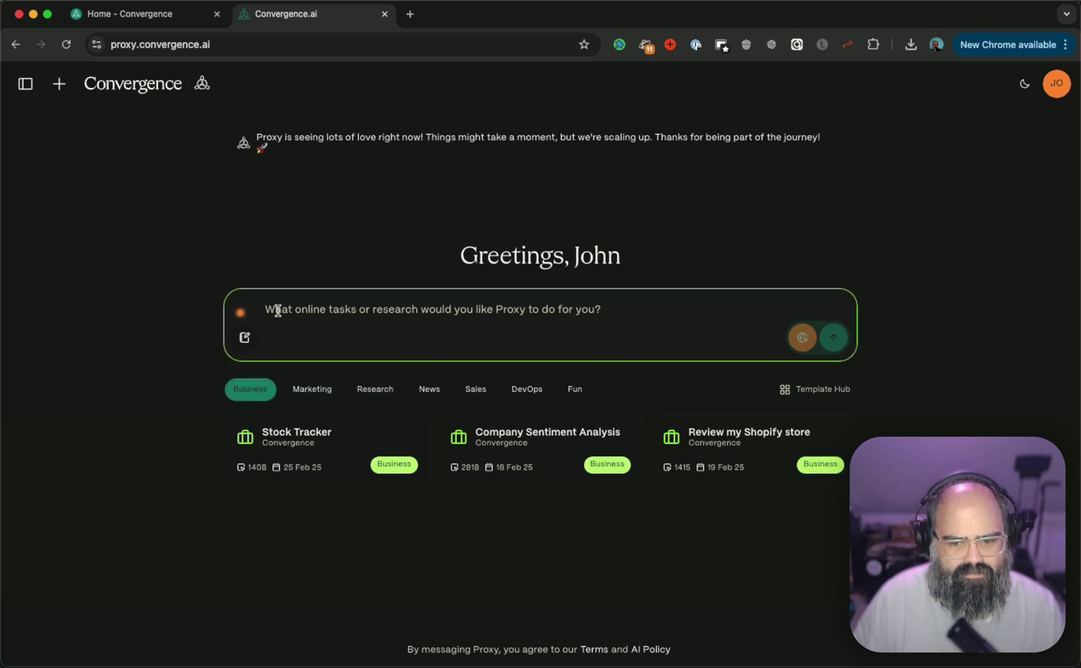
type("Cab")
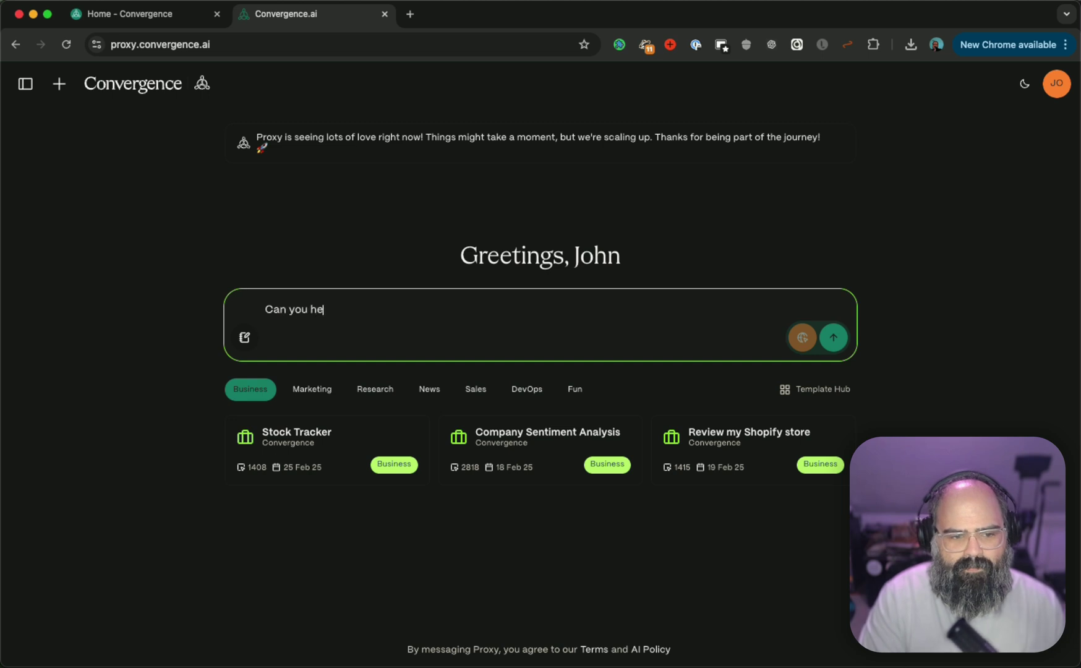
type("lp me pla")
type("gr")
- Submit the $100 New York night request, correcting typos and adding 'vegan' before restaurant
key("BackSpace")
key("BackSpace")
key("BackSpace")
key("BackSpace")
key("BackSpace")
key("BackSpace")
key("BackSpace")
type("night in ne")
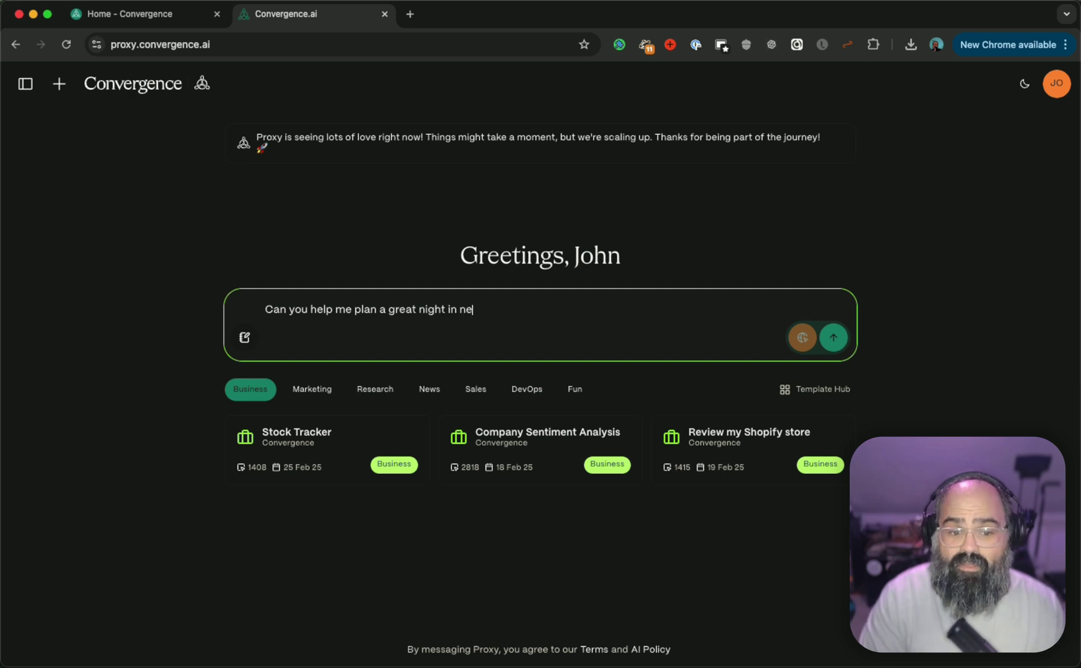
type("york city.")
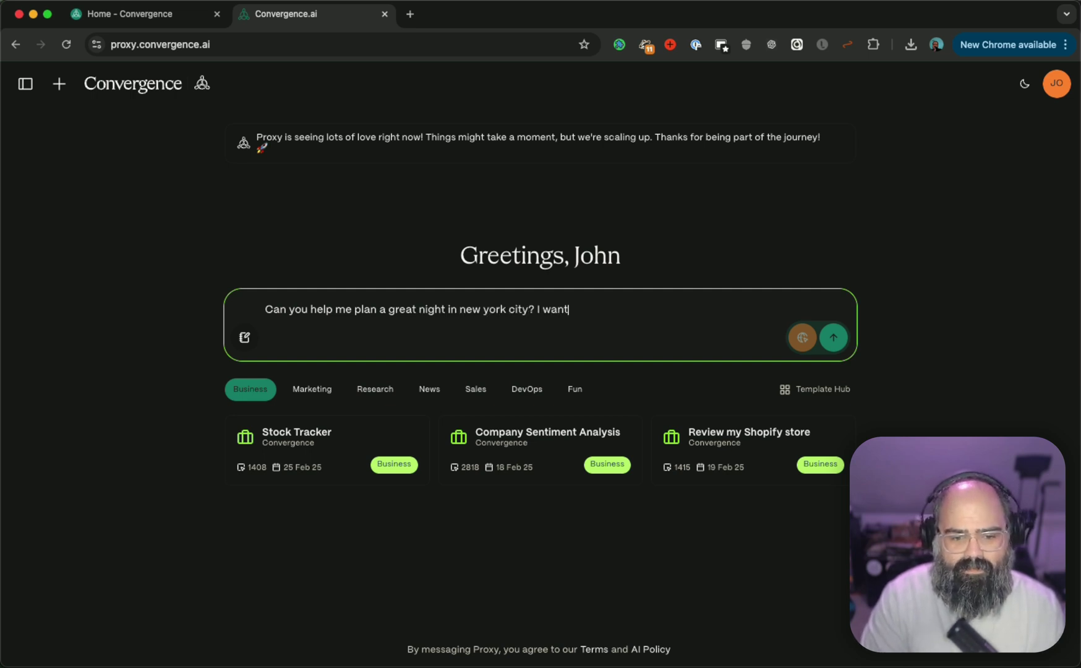
type(" to spend")
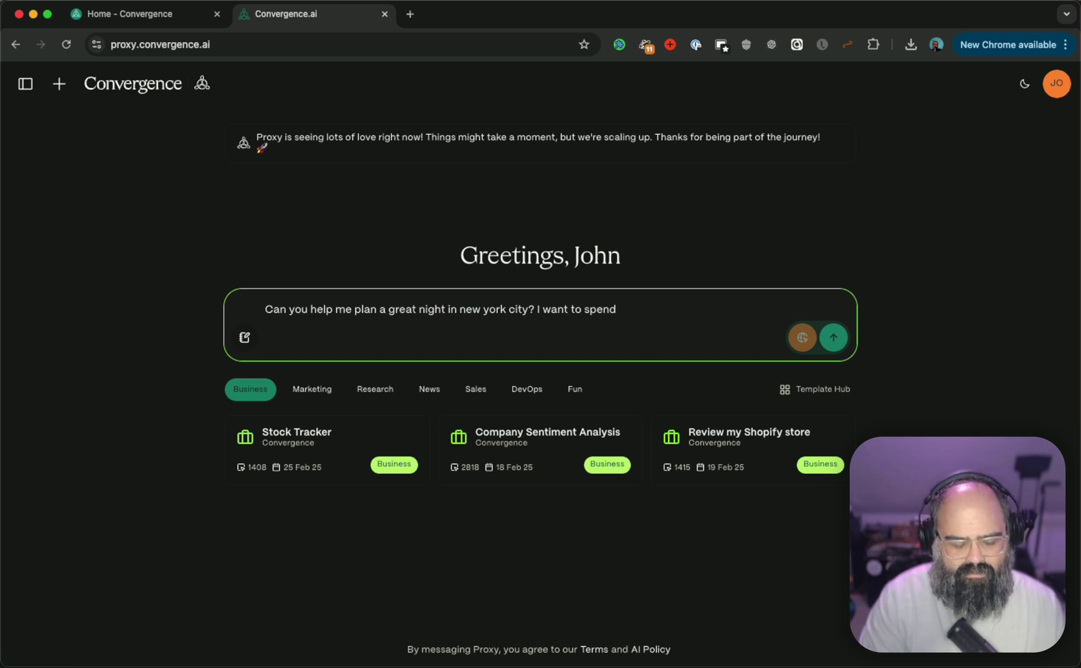
type("ollars and have a")
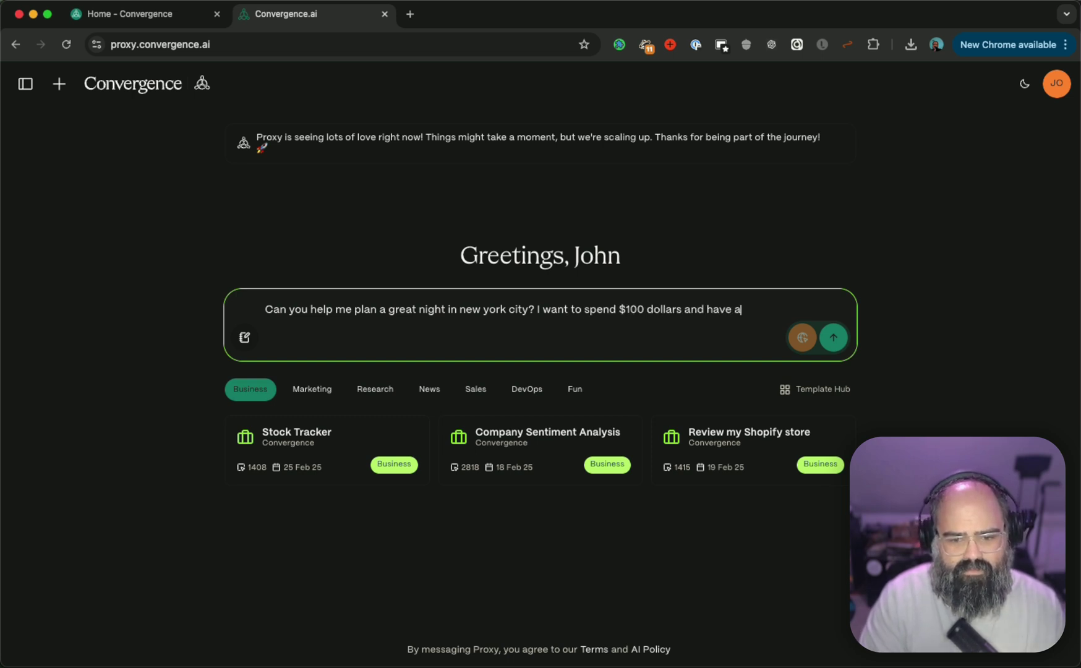
type("f")
type("nner at a res")
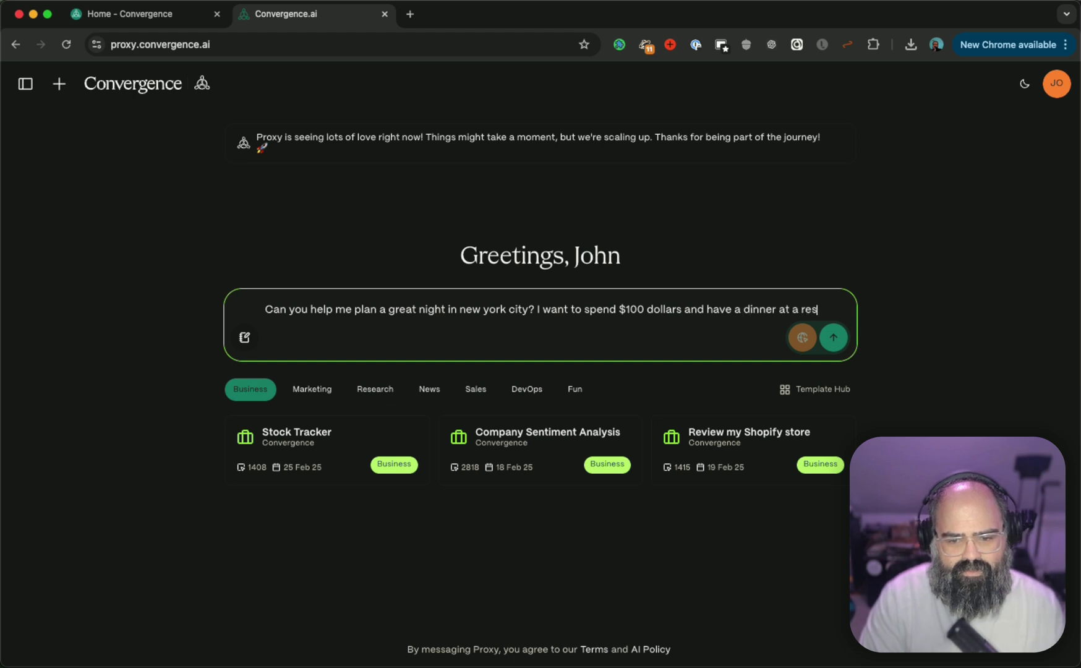
type("turant")
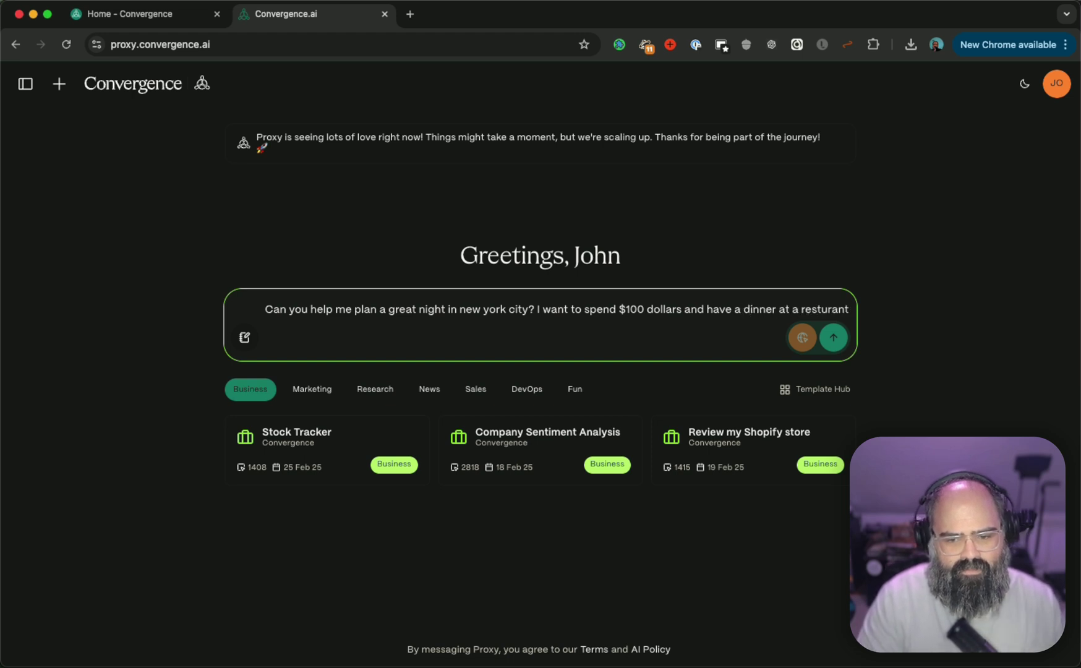
key("BackSpace")
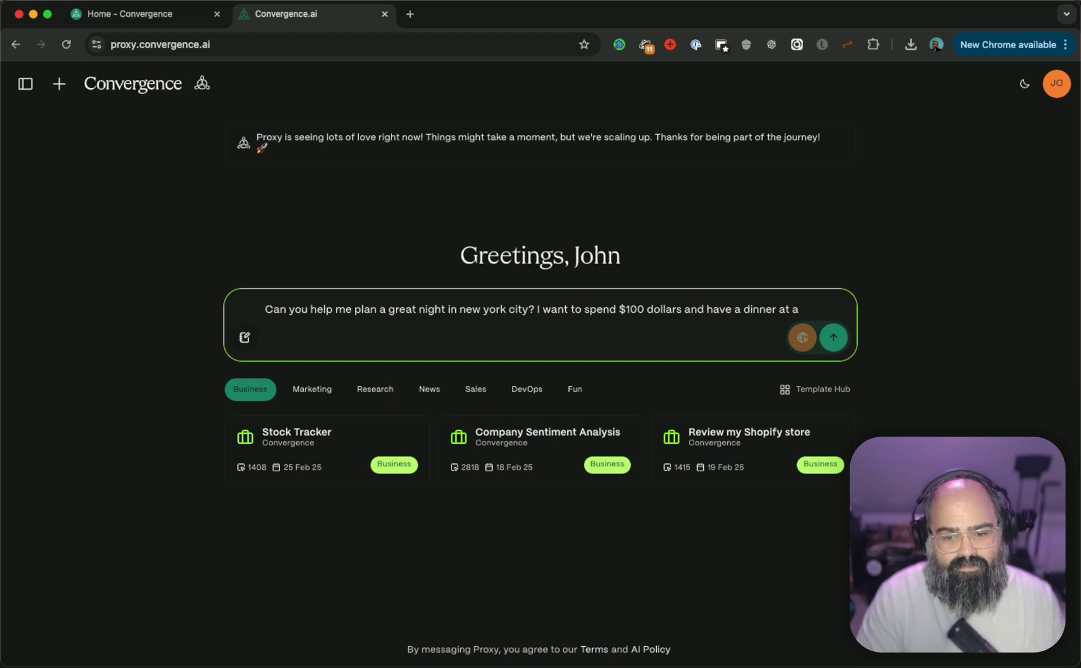
type("vegan restru")
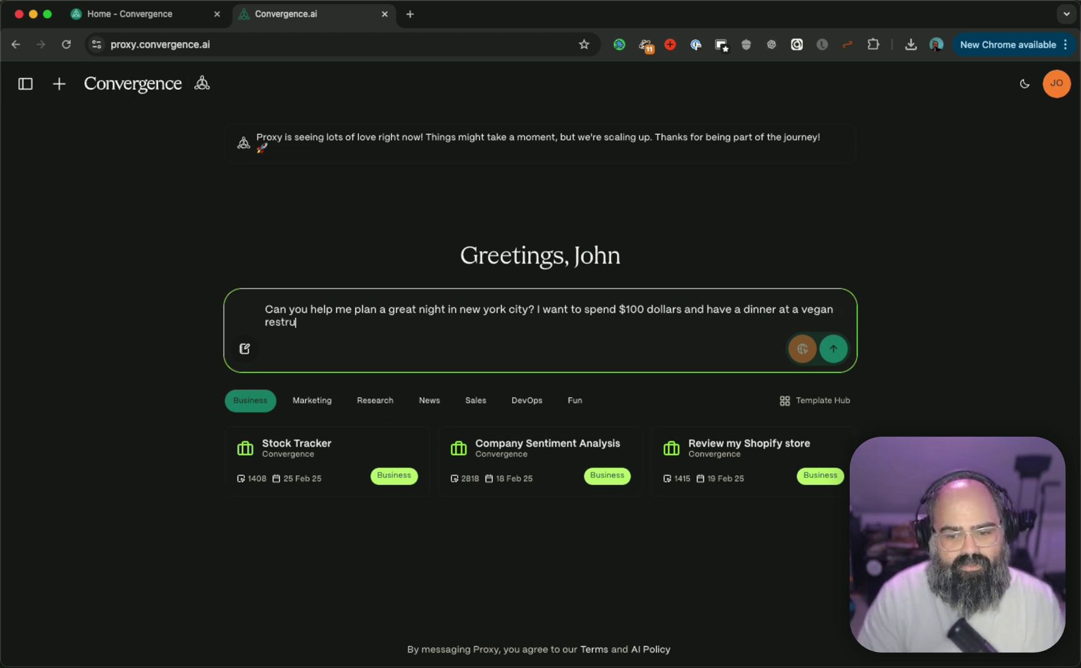
type("ant and maybe do somehing with the sa")
type("ts that")
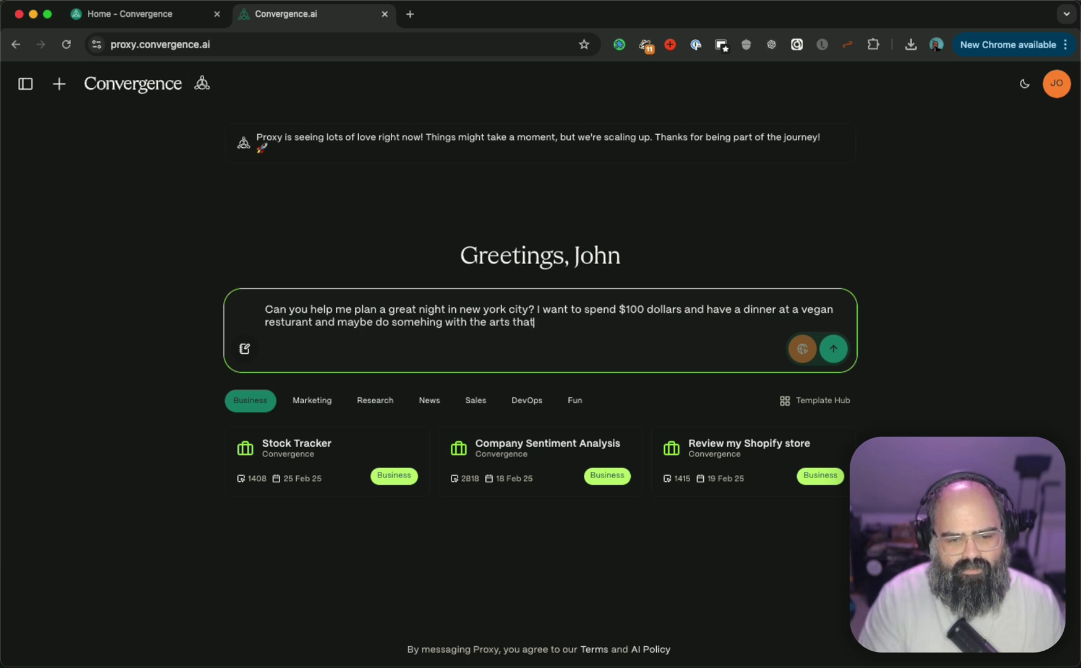
type(" is h")
key("Return")
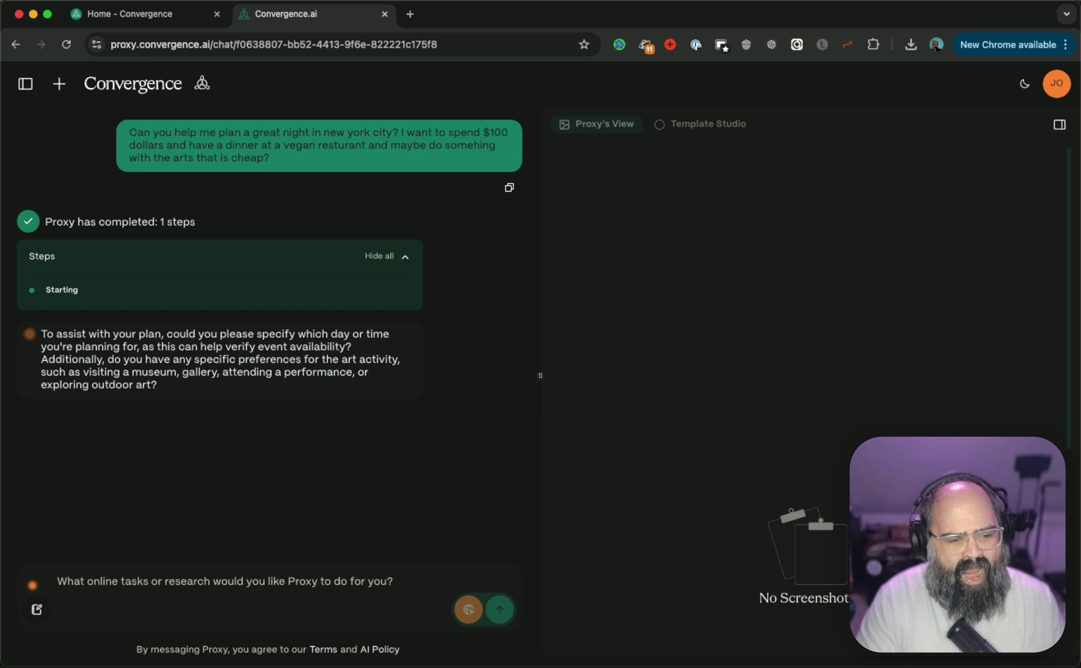
- Answer Proxy's follow-up with 'Sunday early afternoon'
left_click(119, 583)
type("Sunday ")
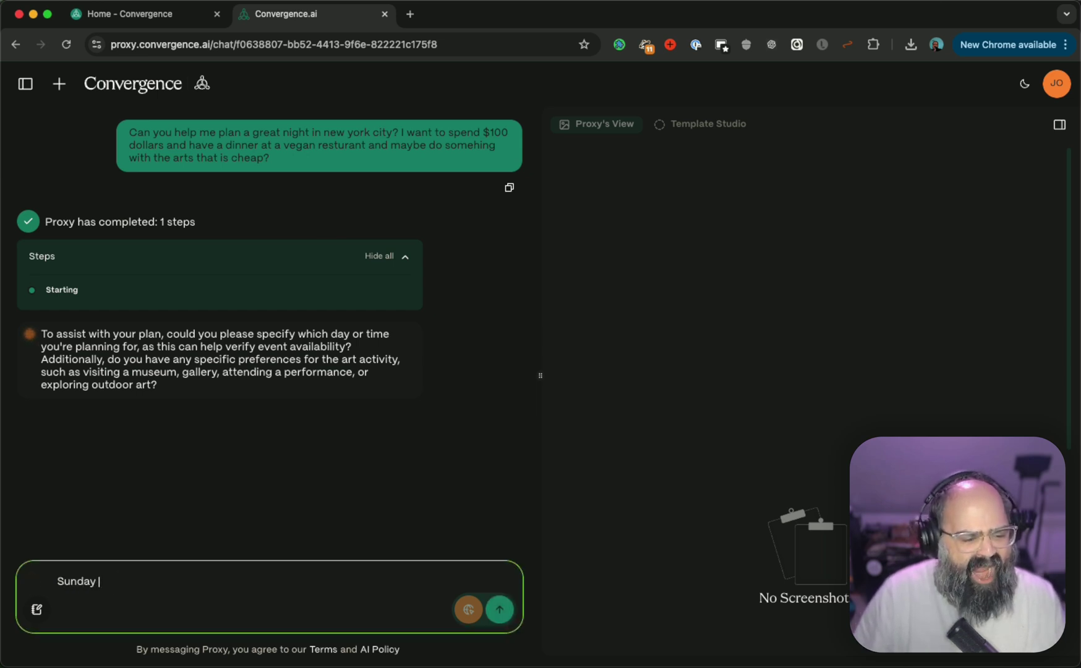
type("early afternoon")
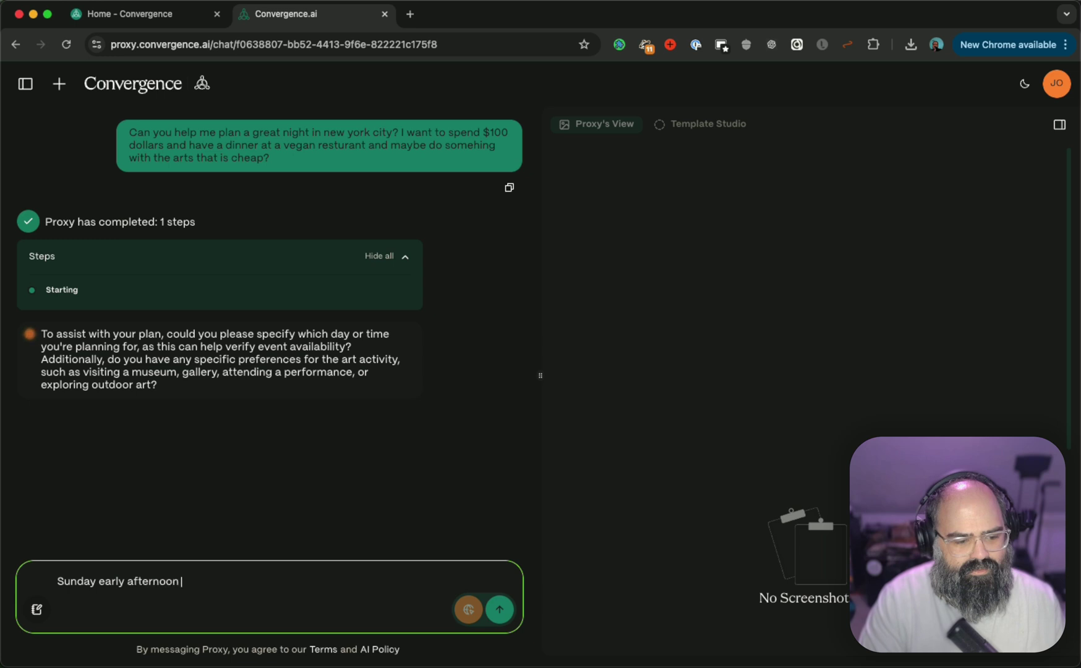
key("Return")
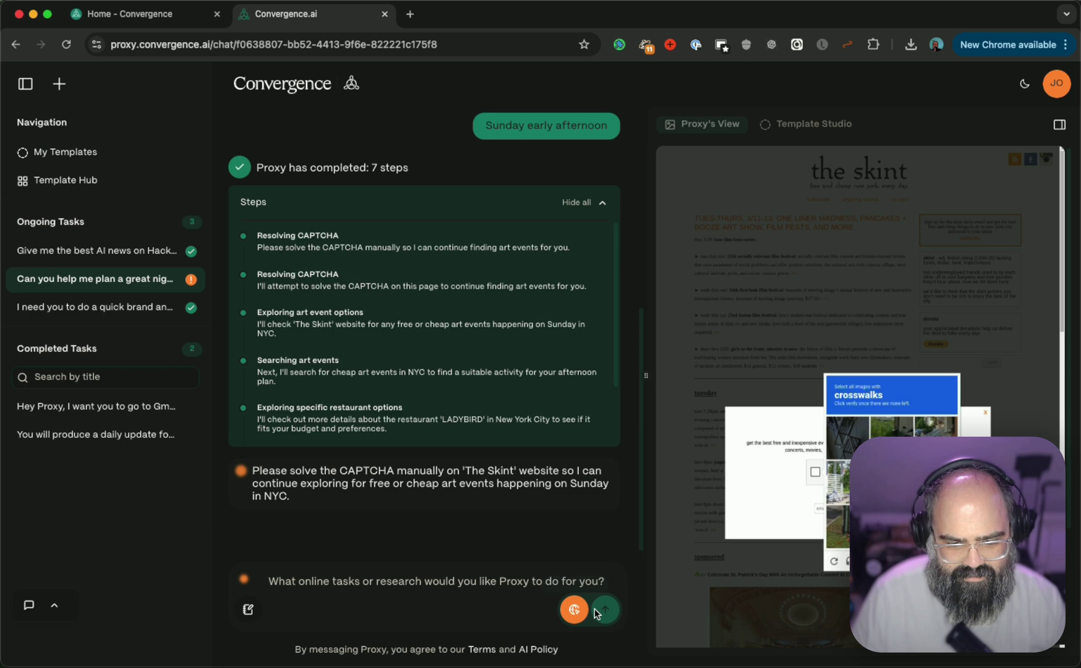
- In Proxy's web browser, solve the motorcycle and crosswalk image CAPTCHA challenges
left_click(573, 611)
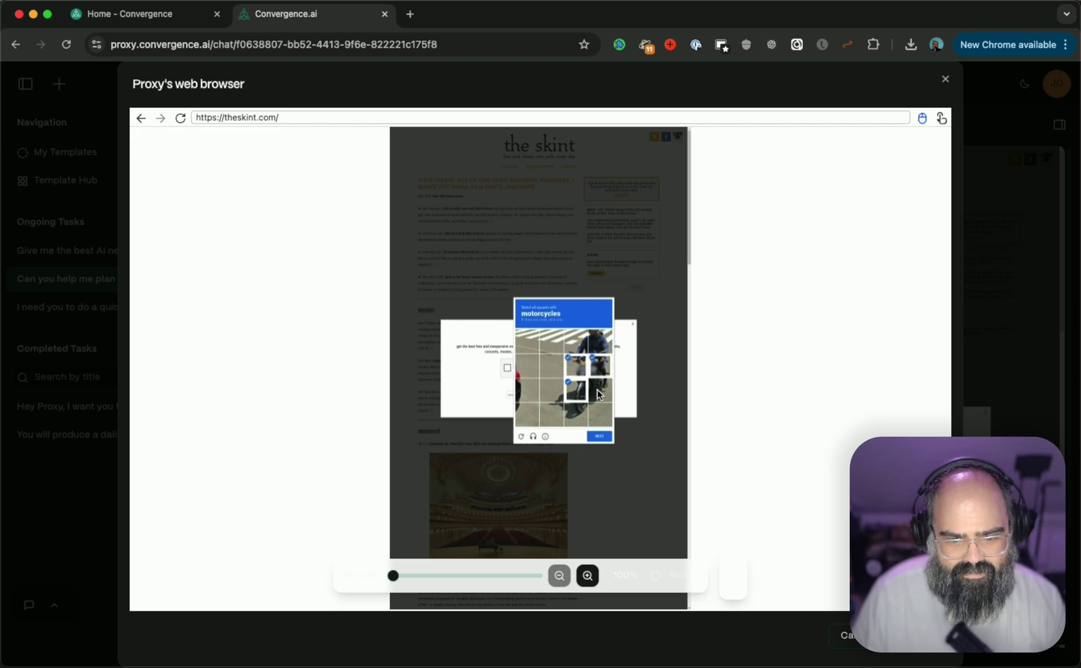
left_click(599, 435)
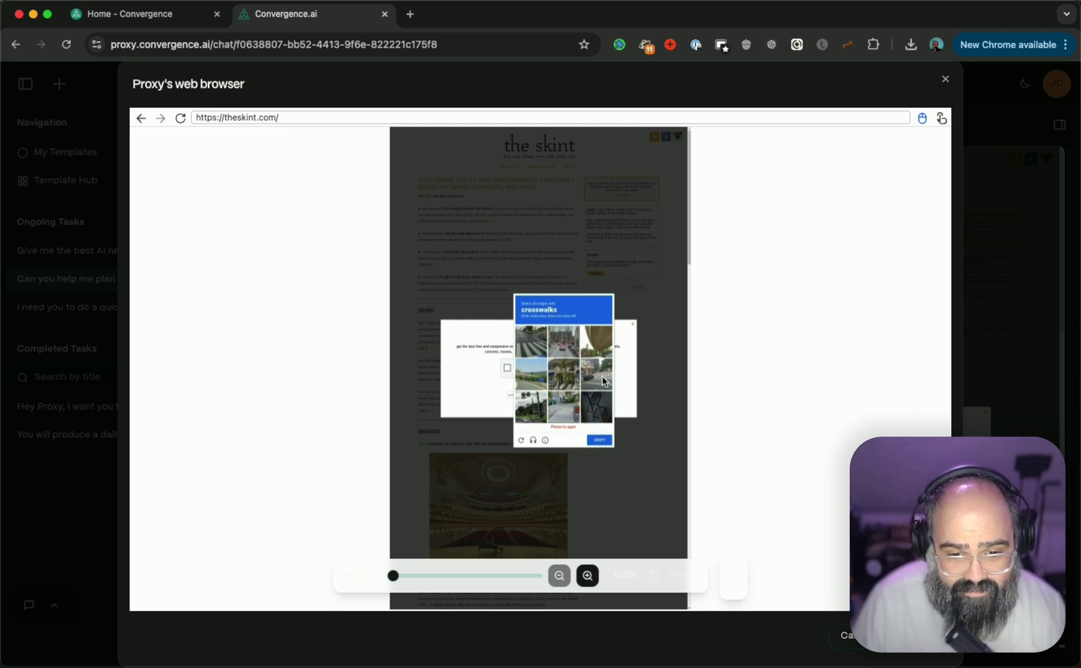
left_click(596, 375)
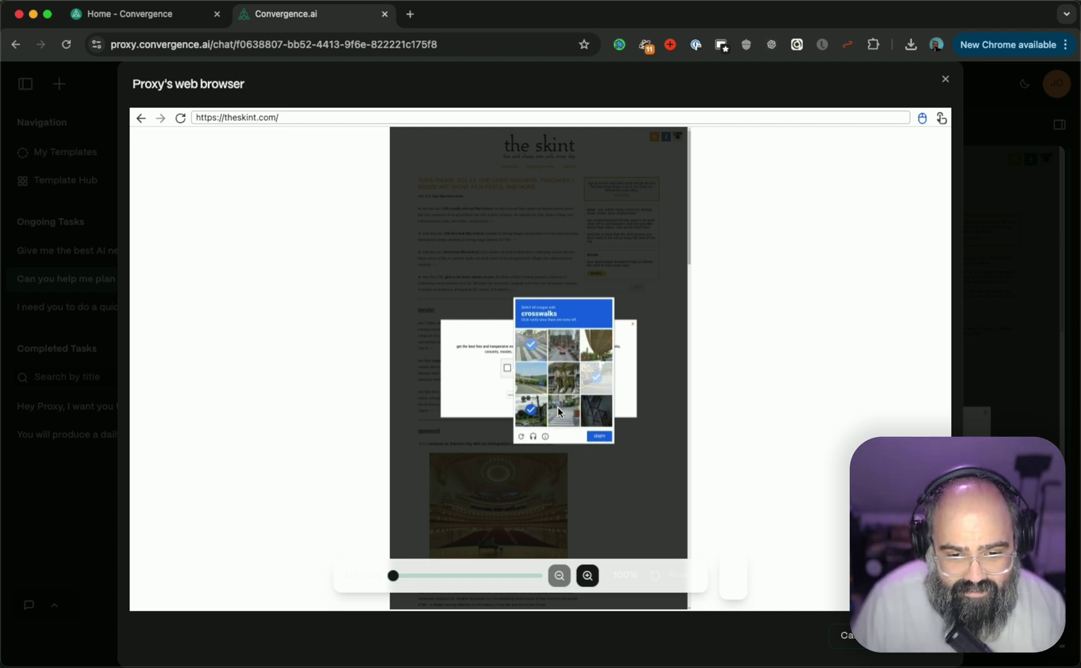
left_click(531, 410)
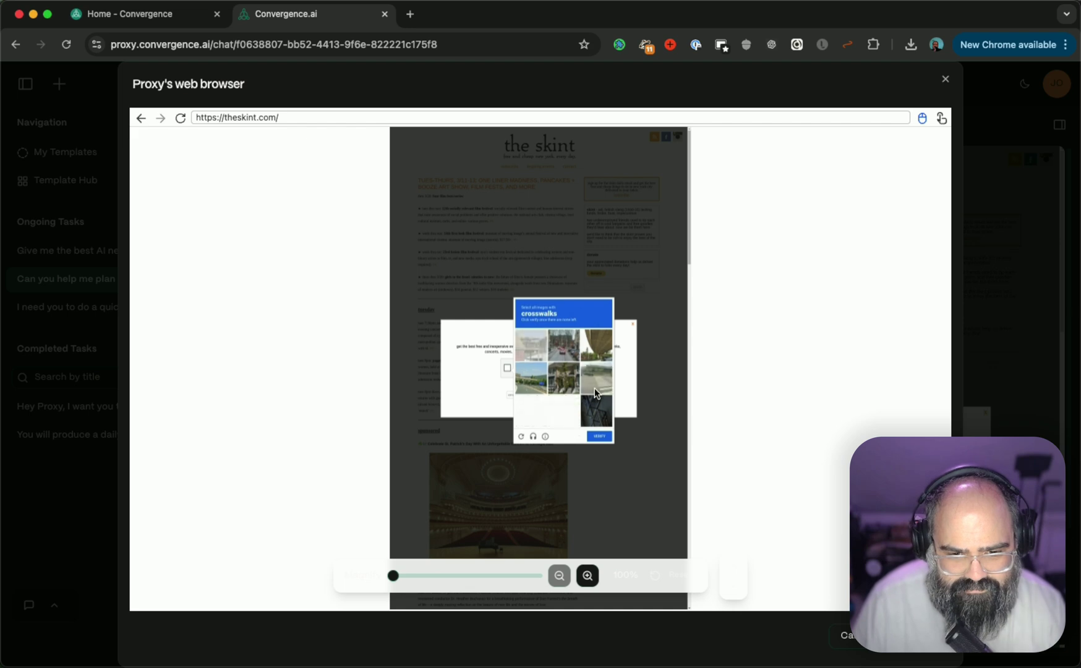
left_click(594, 391)
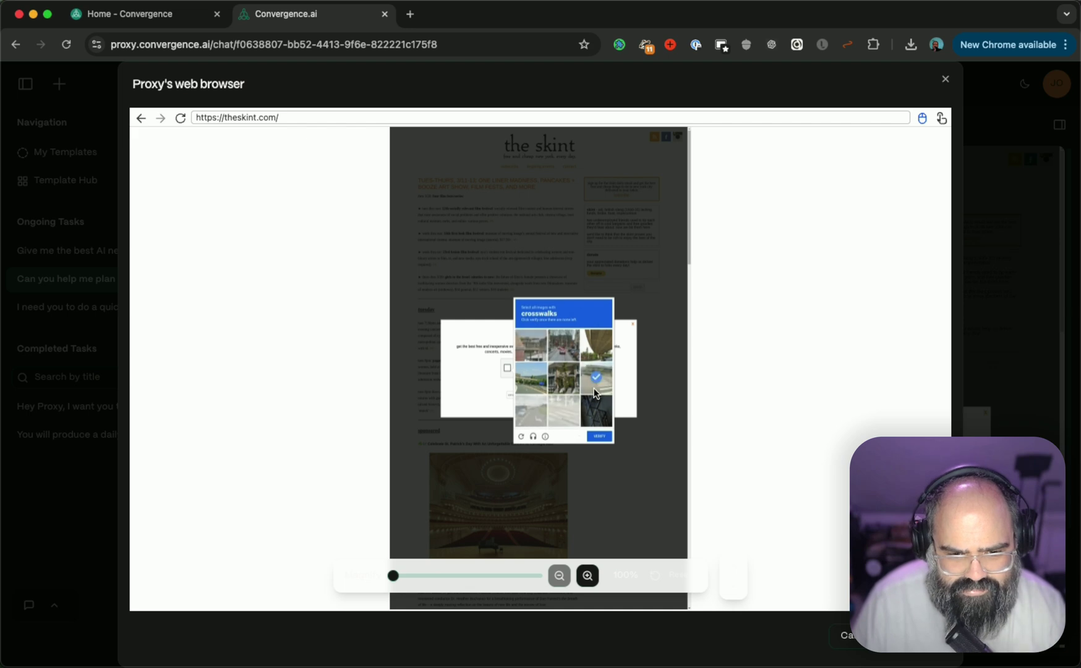
left_click(567, 415)
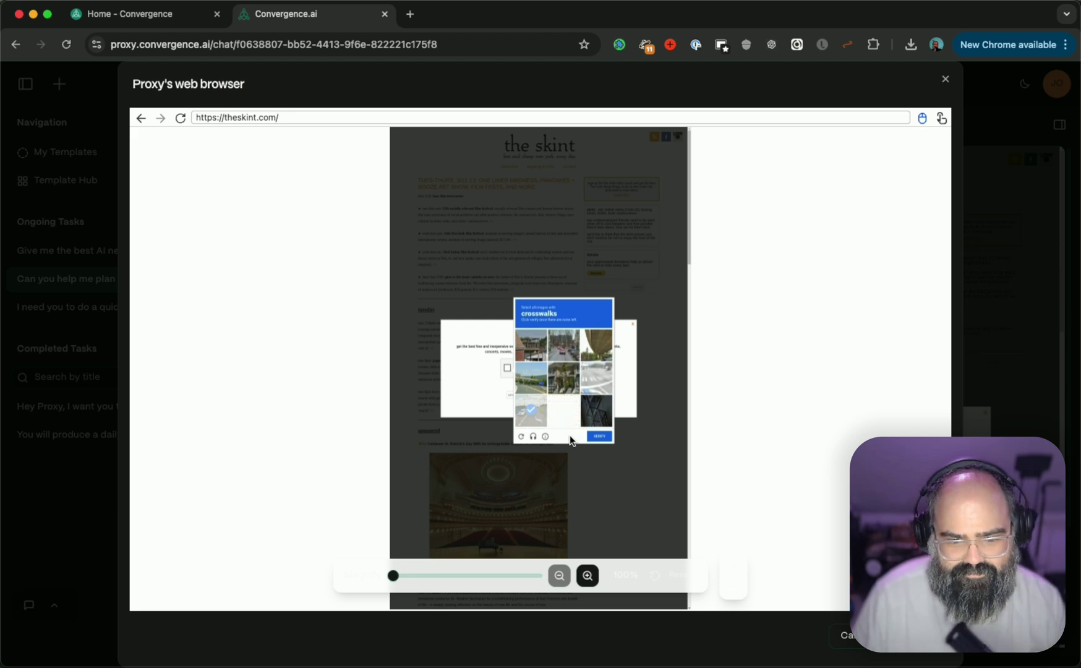
left_click(600, 374)
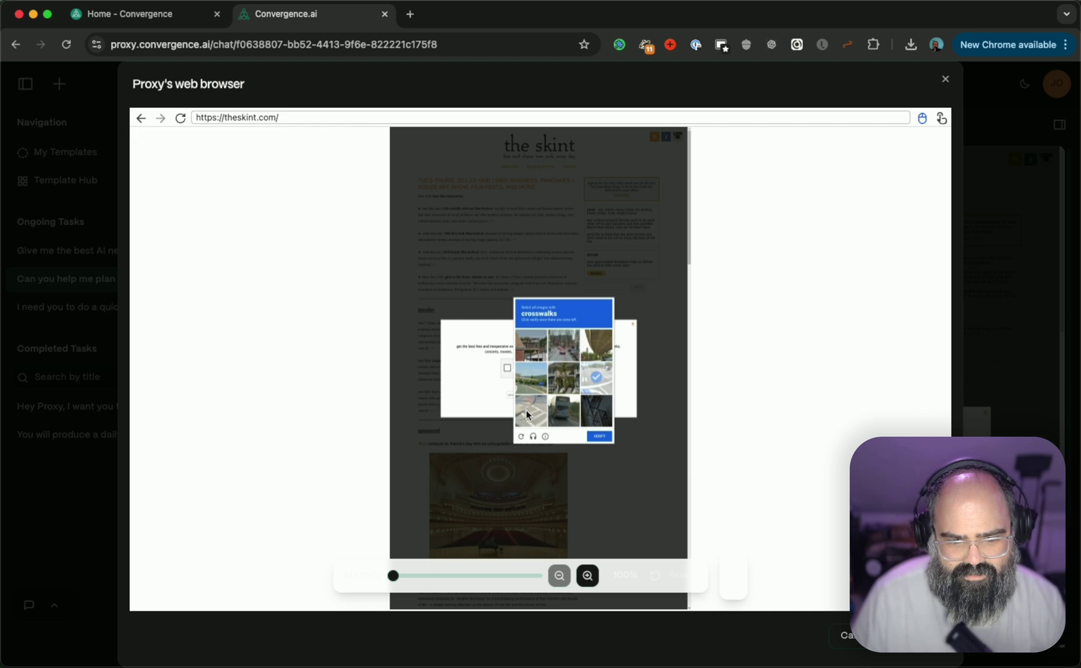
left_click(526, 412)
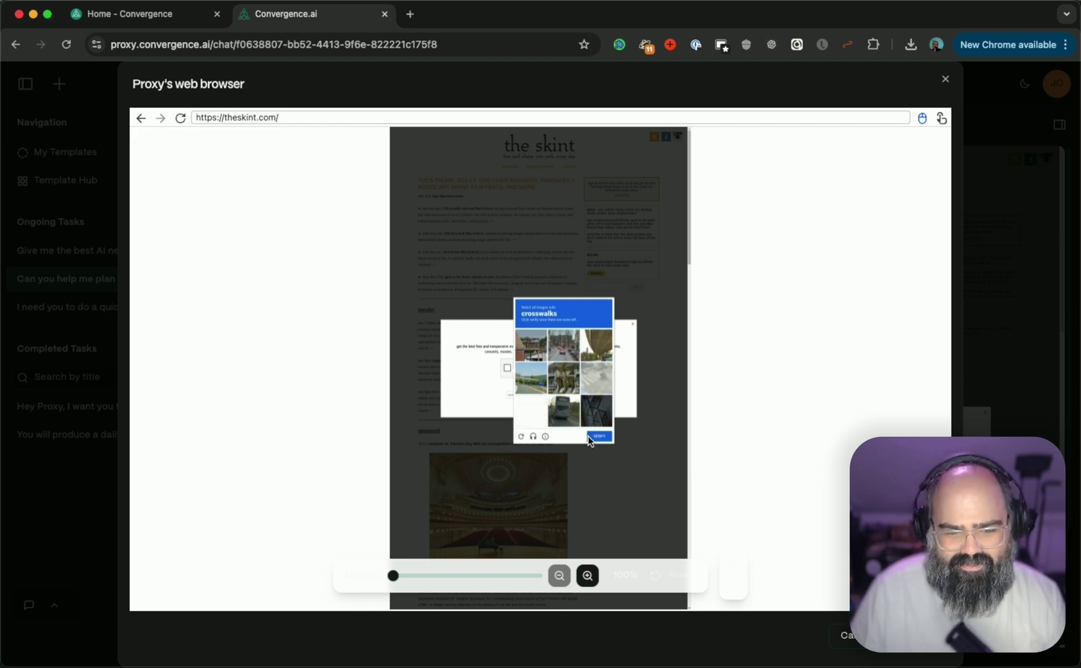
left_click(601, 380)
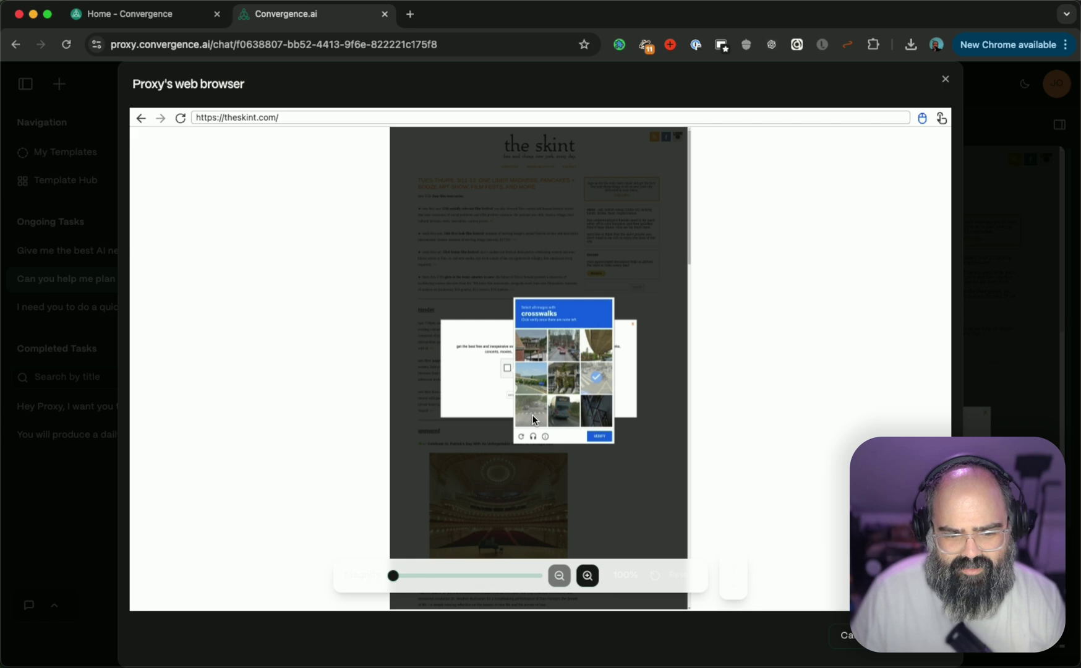
left_click(533, 418)
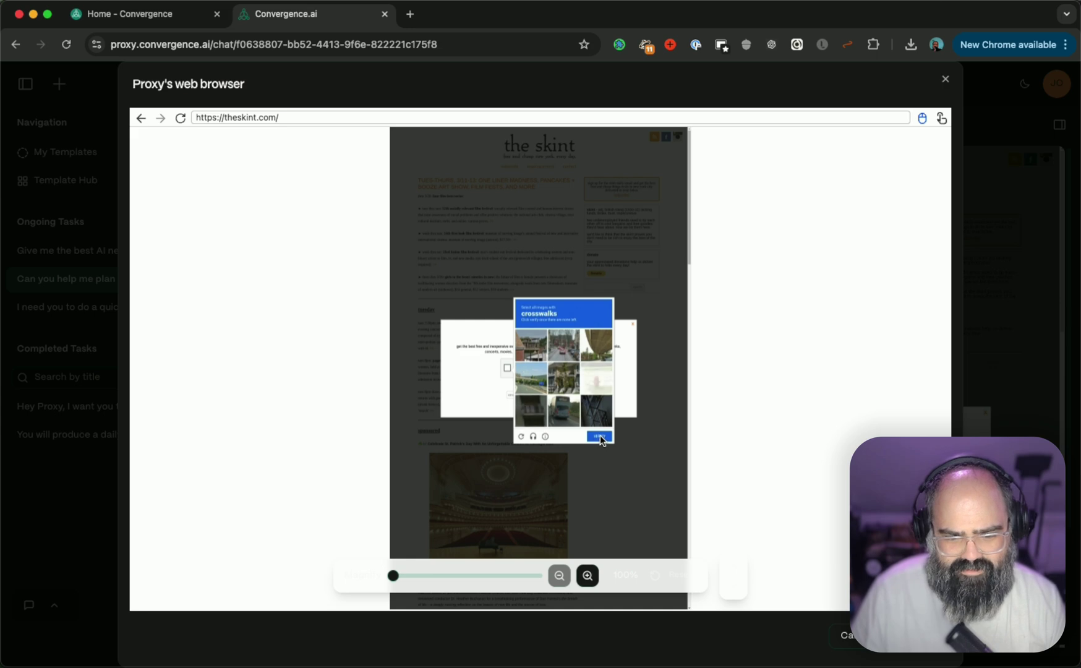
left_click(600, 438)
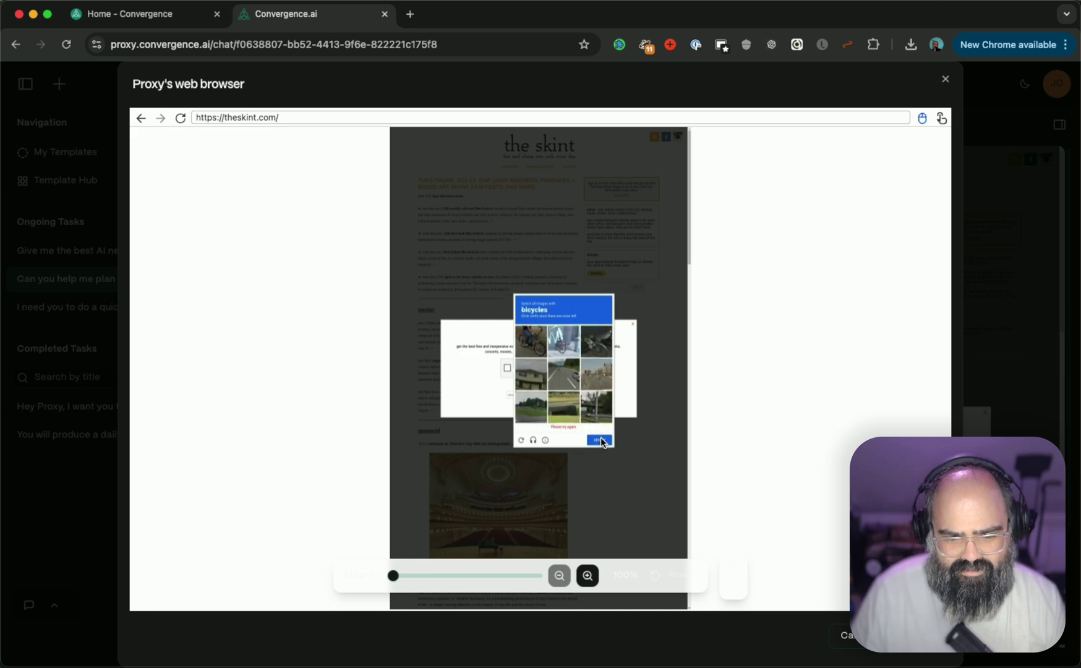
- Select the bicycle images and submit to pass the CAPTCHA
left_click(537, 350)
left_click(559, 348)
left_click(592, 352)
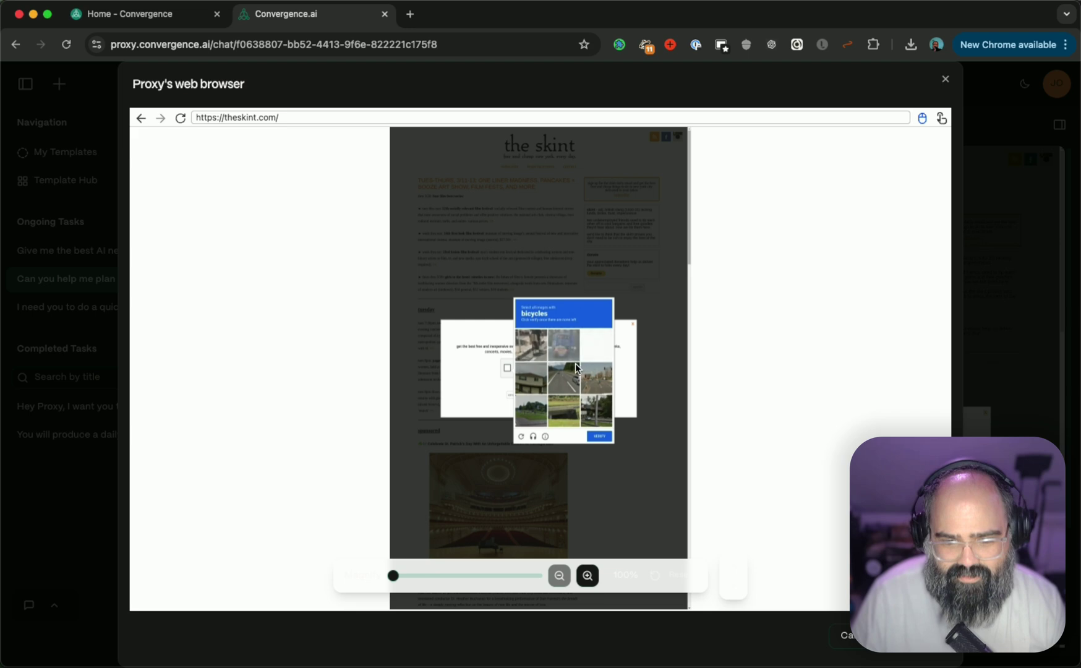
left_click(529, 352)
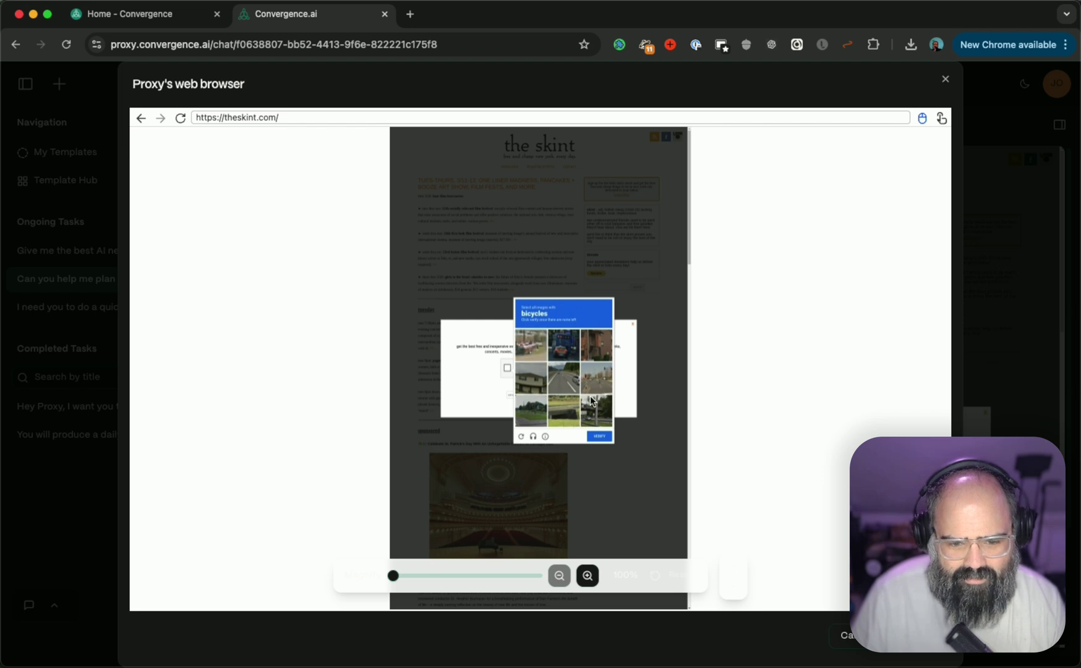
left_click(599, 437)
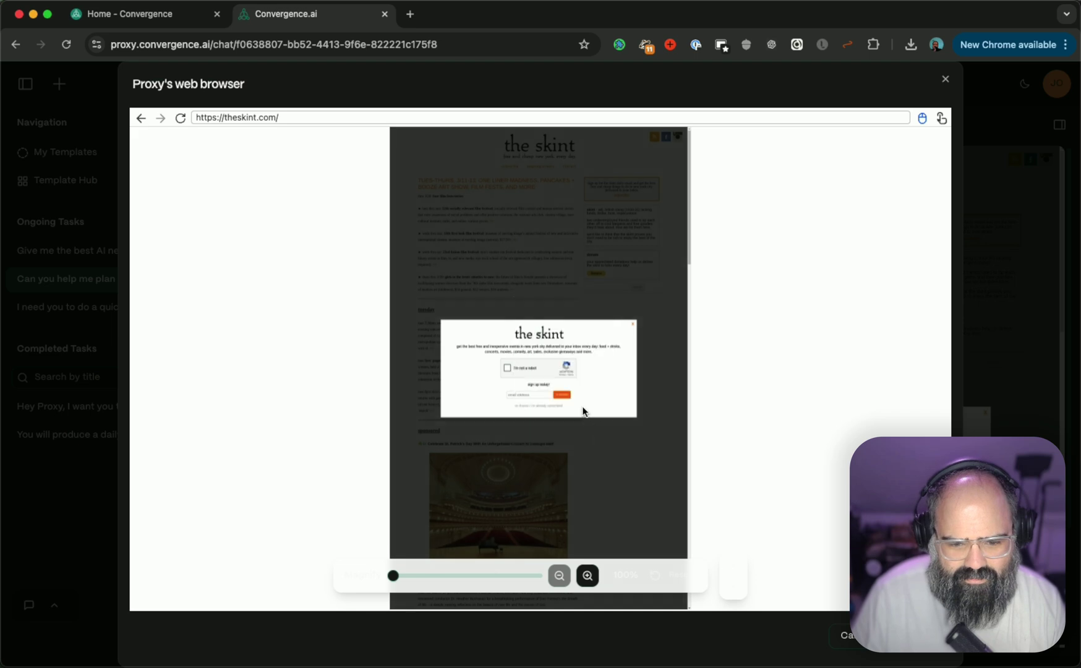
- Clear the accidental title selection and dismiss The Skint's sign-up popup
double_click(635, 327)
left_click(635, 328)
left_click(632, 323)
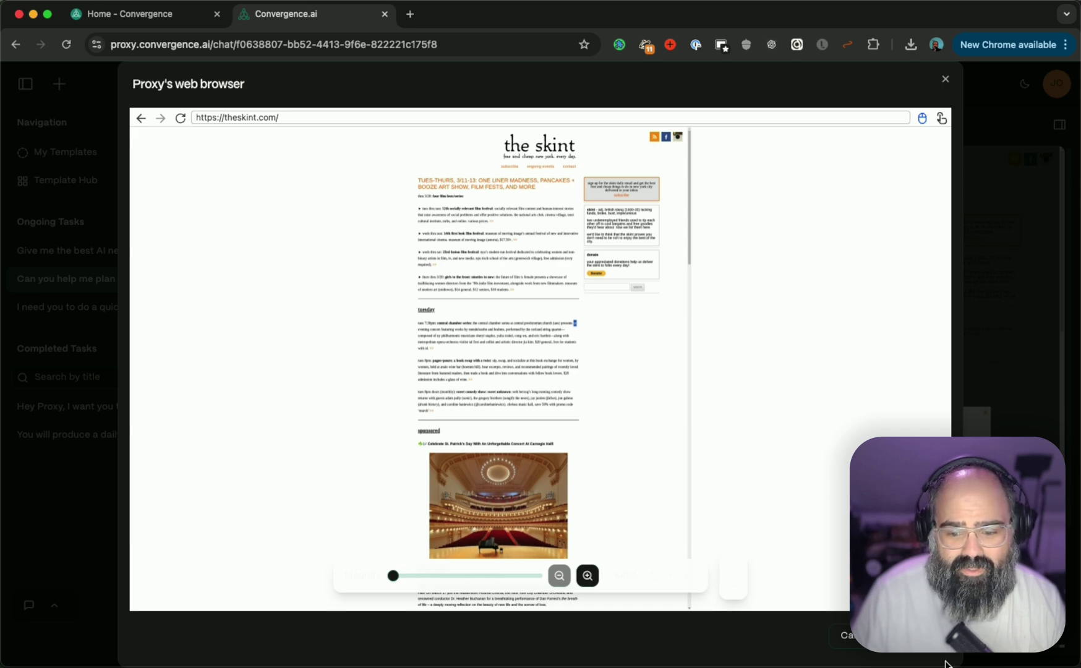
- Close Proxy's web browser with Escape to return to the chat
key("Escape")
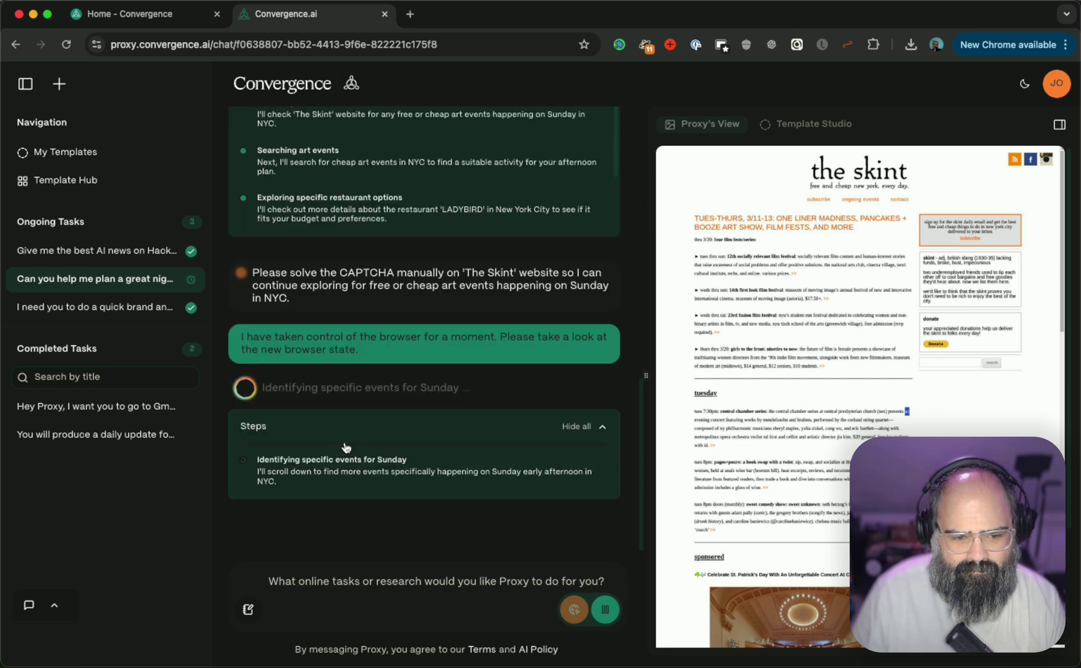
mouse_move(97, 307)
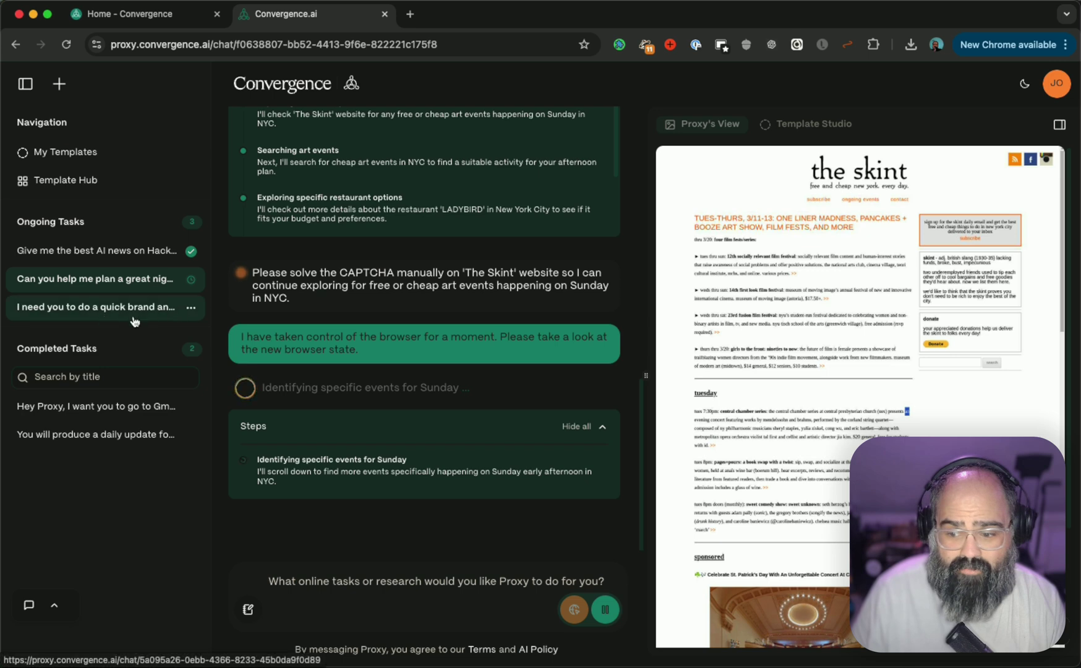
- Open the AI news task conversation to read its summary
left_click(92, 251)
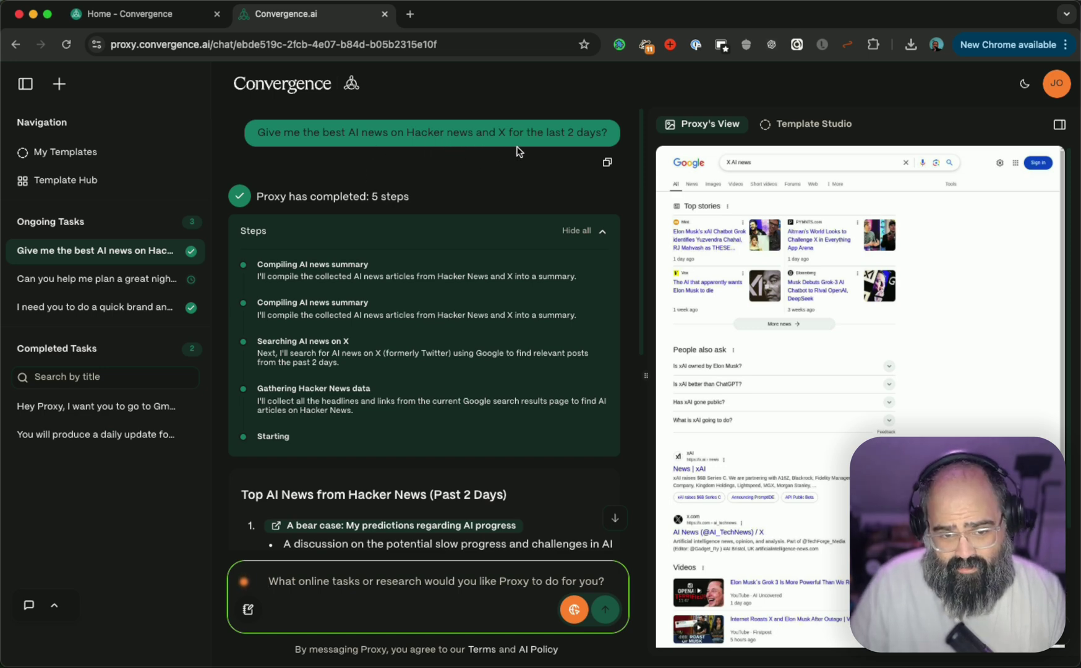
scroll(476, 258, "down", 1)
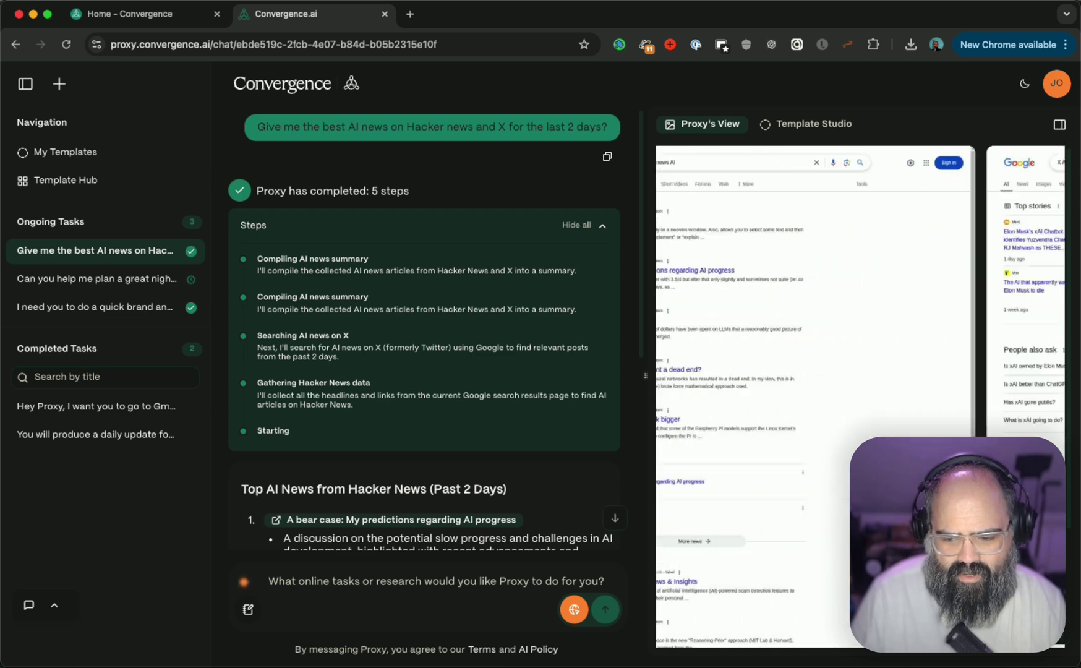
scroll(412, 298, "down", 3)
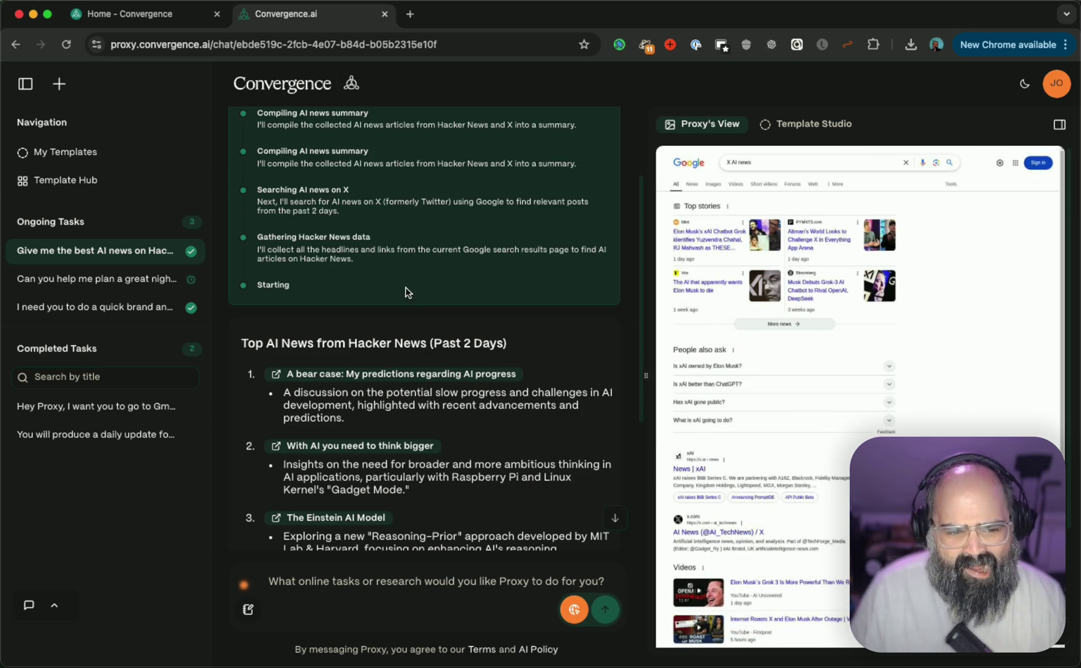
scroll(406, 292, "down", 1)
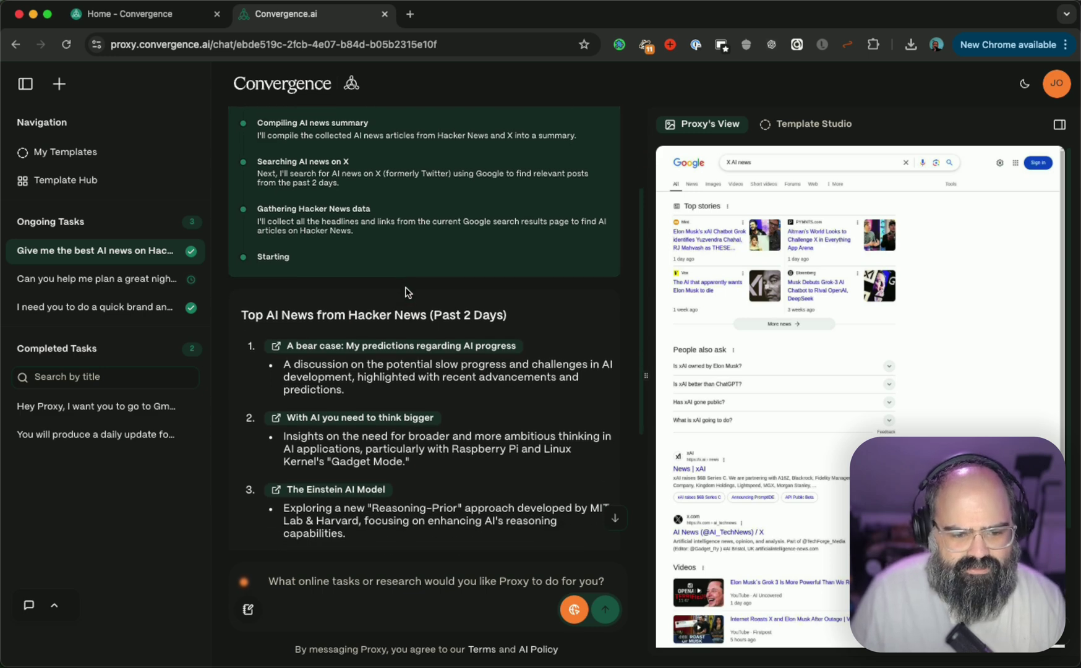
scroll(406, 291, "down", 1)
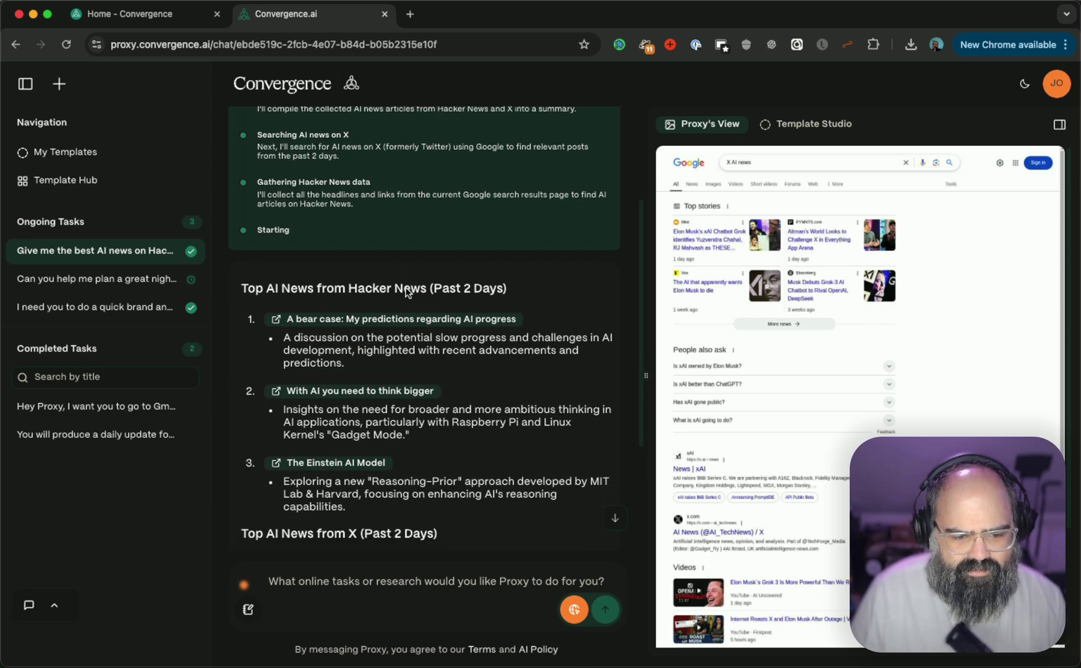
scroll(406, 292, "down", 2)
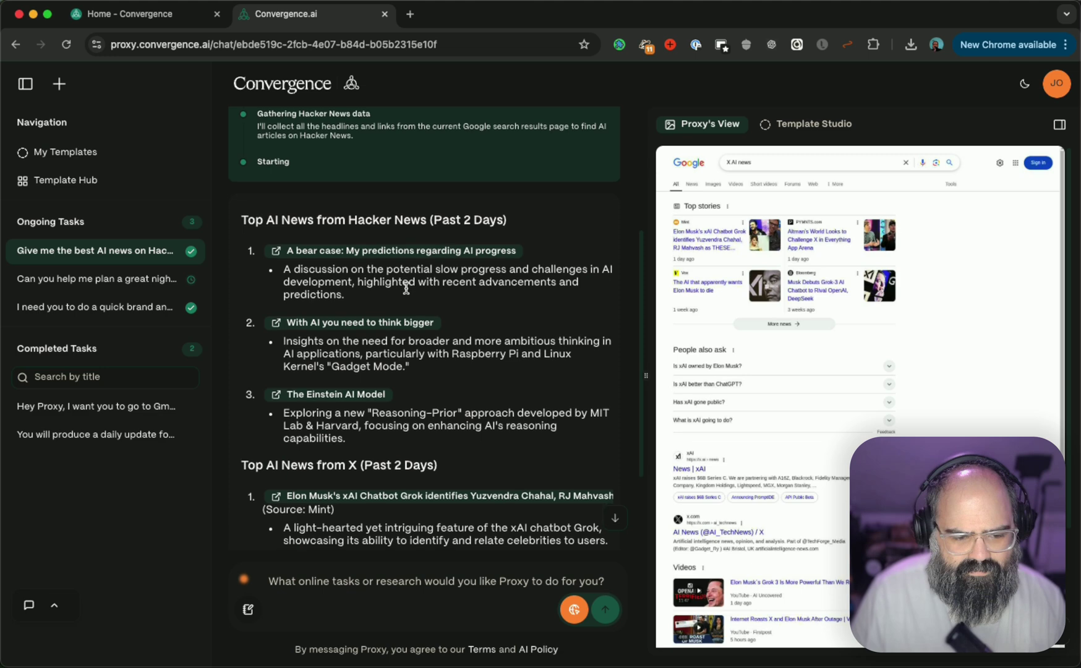
scroll(406, 289, "down", 2)
scroll(406, 289, "down", 2)
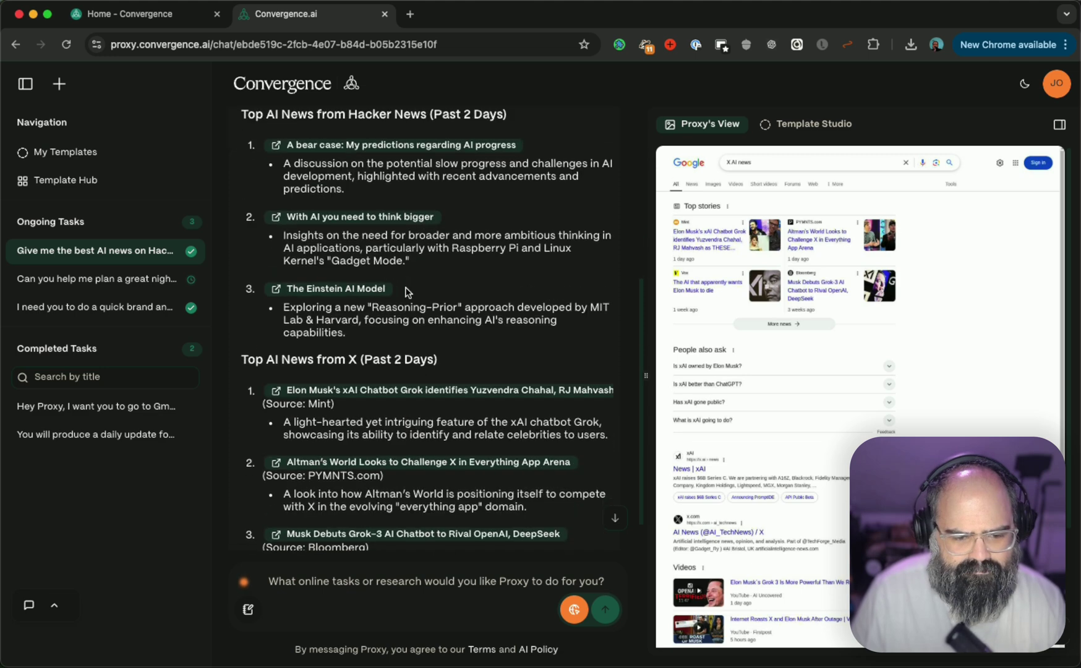
scroll(406, 292, "down", 1)
scroll(405, 292, "down", 1)
scroll(406, 292, "down", 1)
scroll(406, 292, "down", 1)
scroll(405, 292, "down", 1)
scroll(406, 292, "down", 2)
scroll(406, 292, "down", 1)
mouse_move(406, 292)
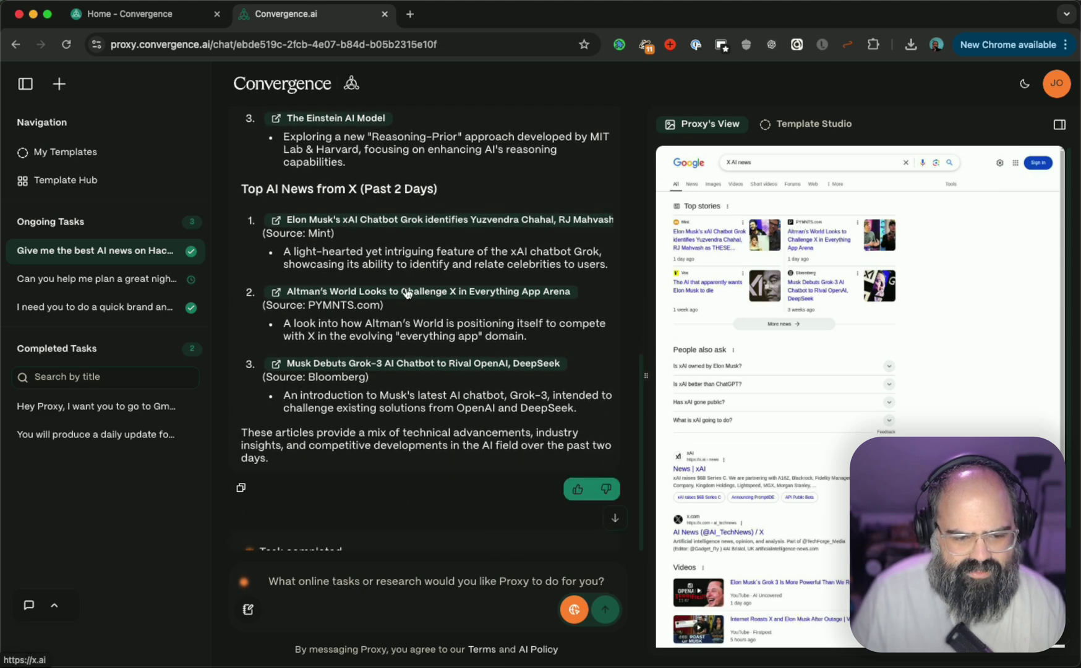
scroll(406, 292, "down", 5)
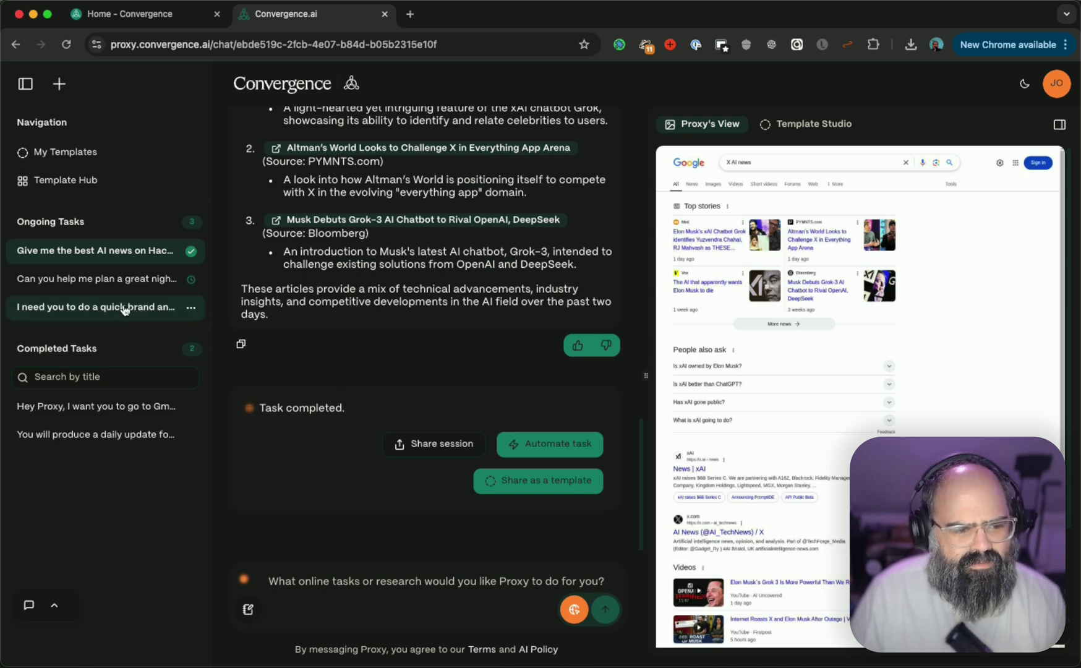
- Switch back to the New York night-out planning task
left_click(98, 279)
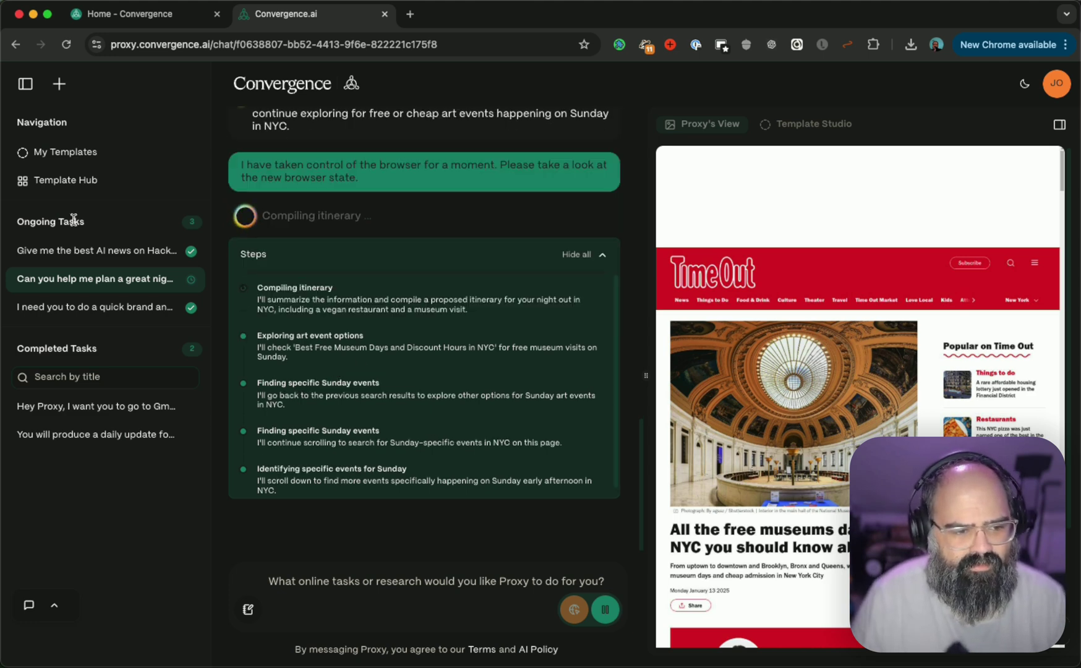
- Open the Template Hub from the sidebar's Navigation section to see the curated templates
left_click(93, 250)
left_click(67, 180)
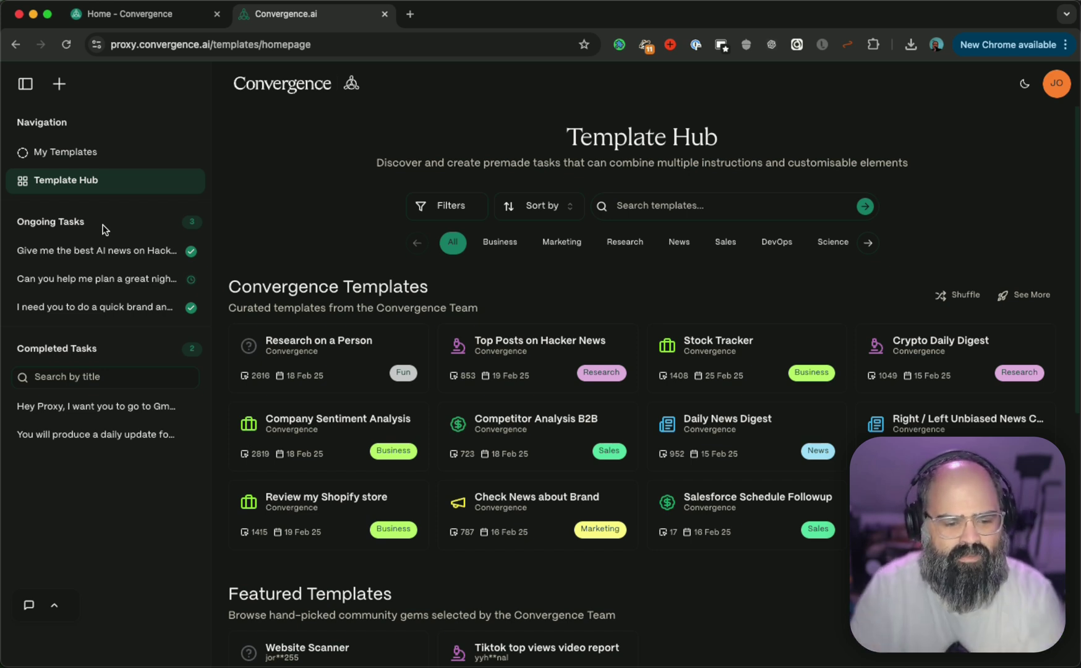
- Browse the Science, Health, News, Research and Marketing template categories
left_click(834, 242)
left_click(866, 243)
left_click(830, 245)
left_click(632, 240)
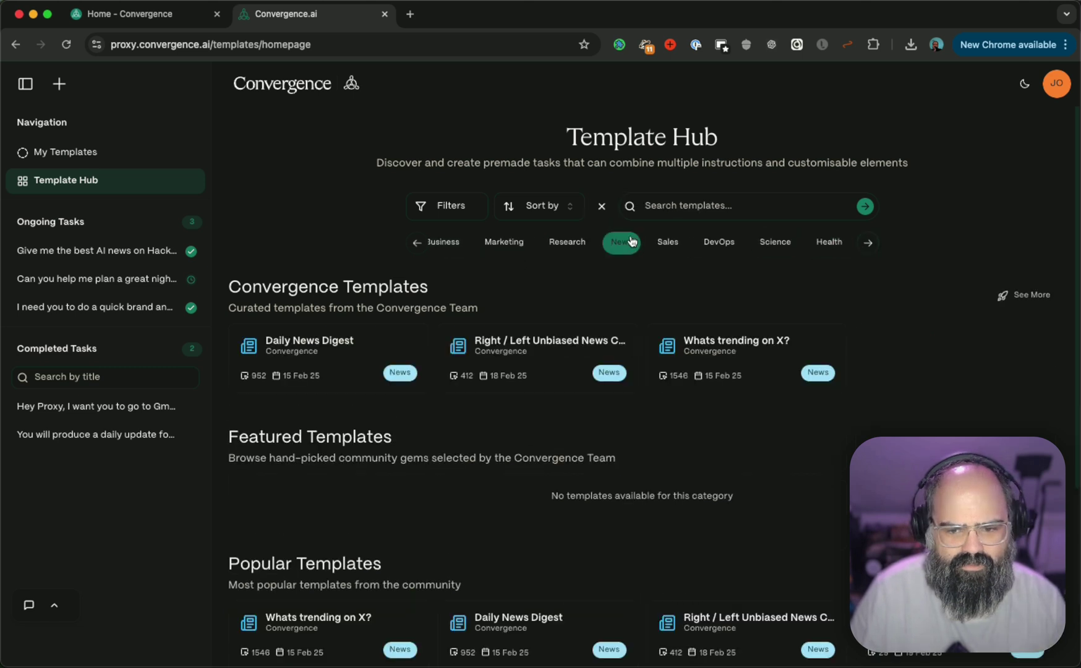
left_click(573, 245)
left_click(506, 241)
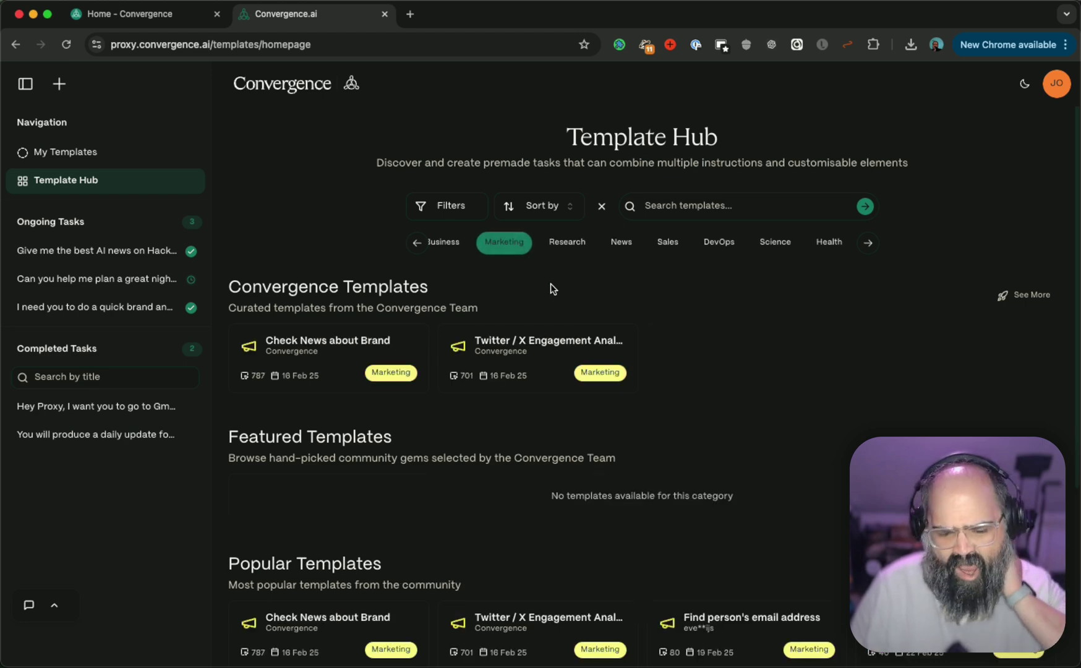
scroll(551, 282, "down", 5)
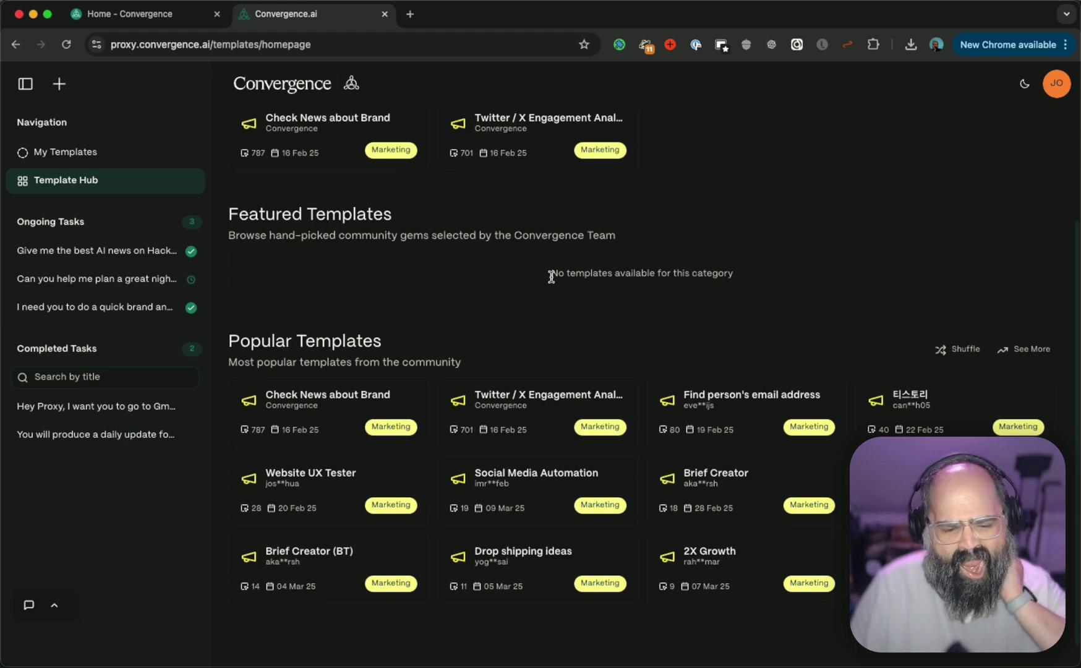
scroll(550, 274, "up", 5)
- Browse News, Sales, DevOps and Science templates, then view the empty My Templates list
left_click(619, 247)
left_click(666, 245)
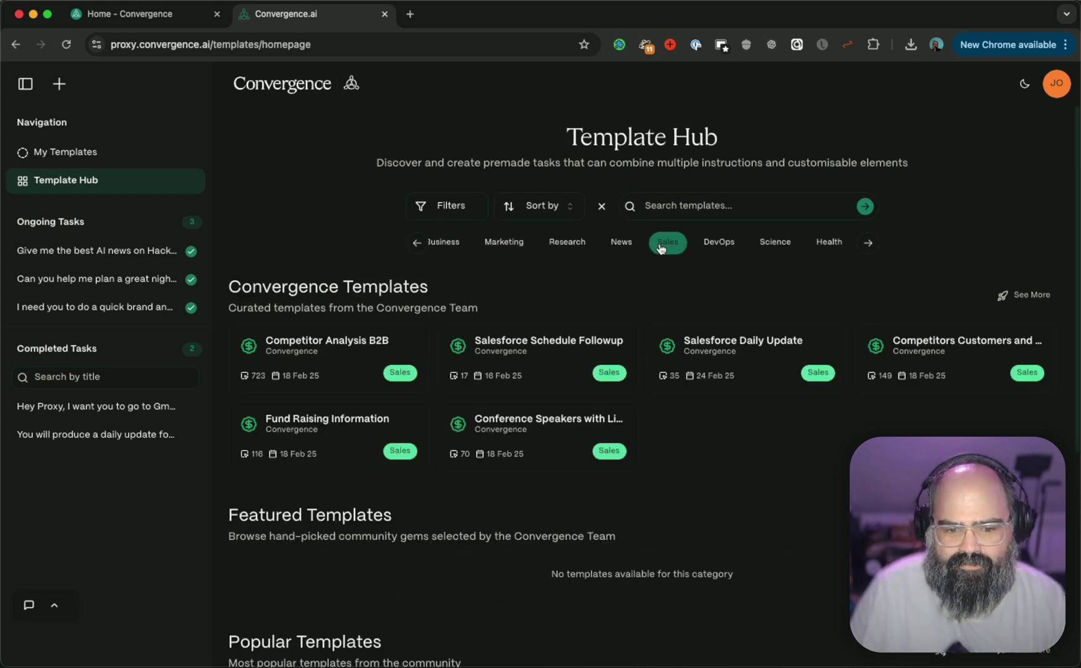
left_click(719, 245)
left_click(769, 247)
left_click(728, 248)
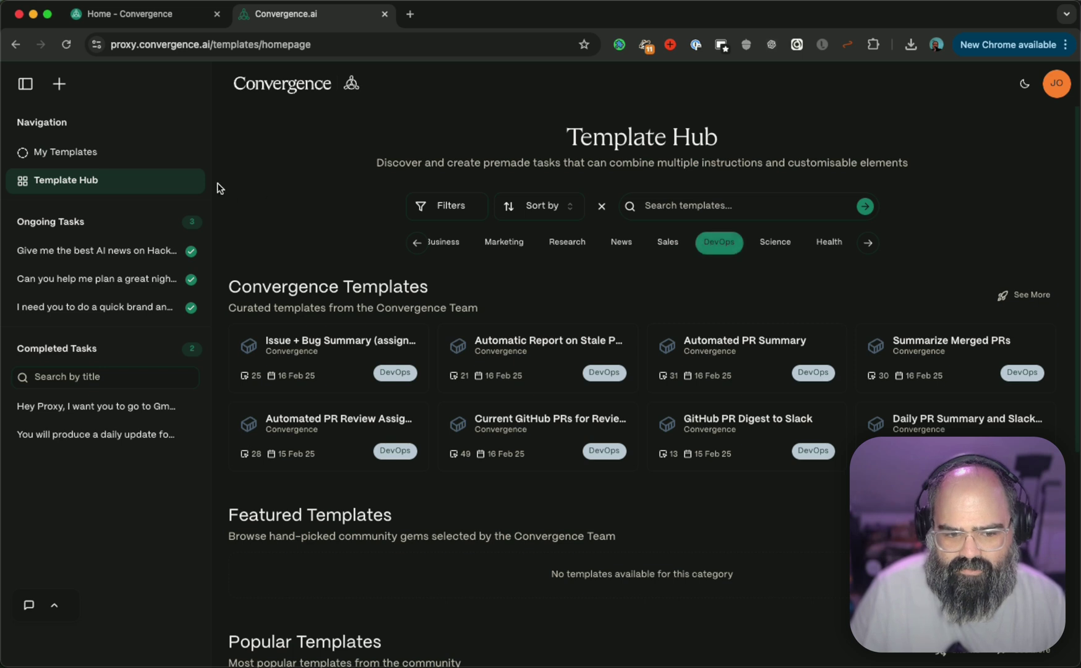
left_click(44, 153)
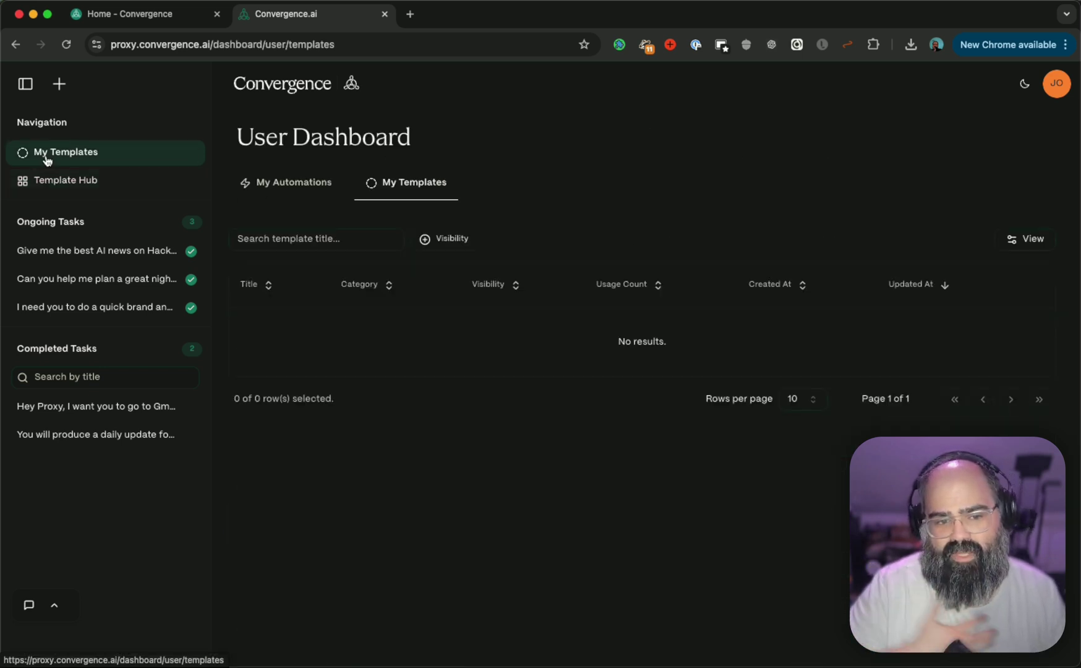
- Reopen the AI news task conversation from Ongoing Tasks
left_click(61, 251)
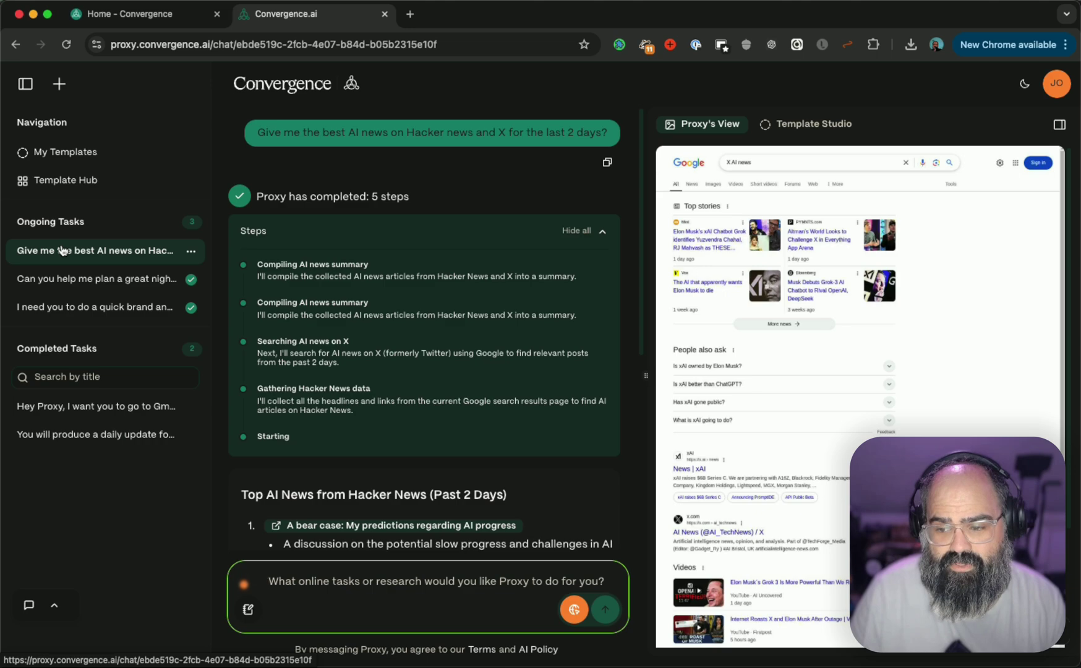
- Review the New York night-out task's $100 itinerary, then return to the Template Hub
left_click(68, 279)
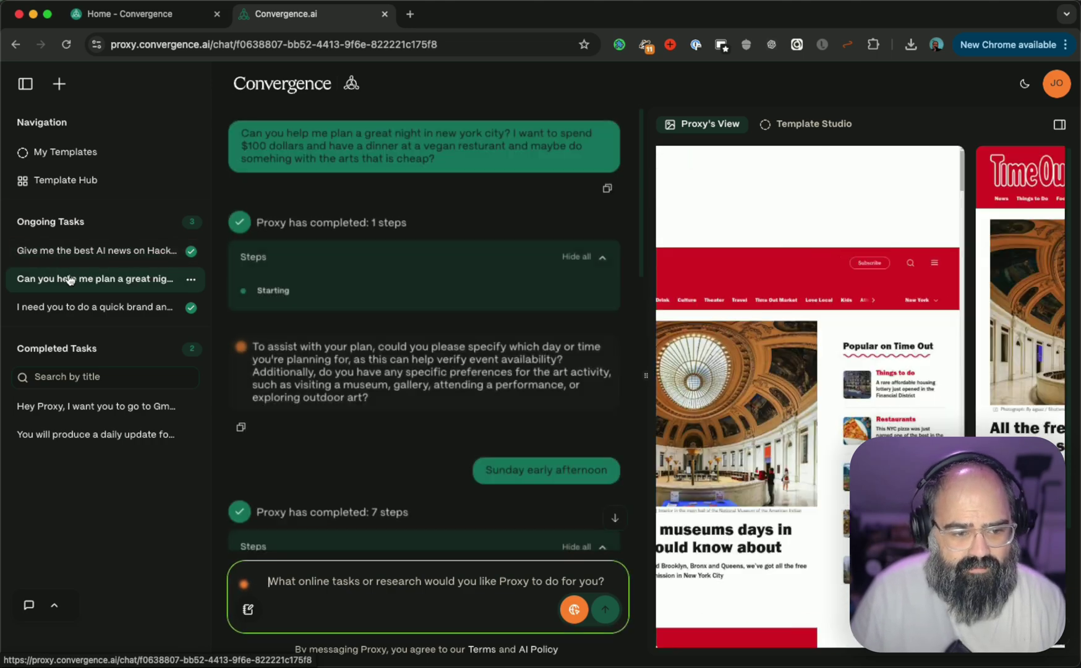
scroll(368, 395, "down", 10)
scroll(367, 395, "down", 10)
scroll(367, 396, "down", 5)
scroll(367, 394, "up", 2)
scroll(367, 394, "up", 5)
scroll(367, 395, "down", 2)
scroll(380, 438, "down", 3)
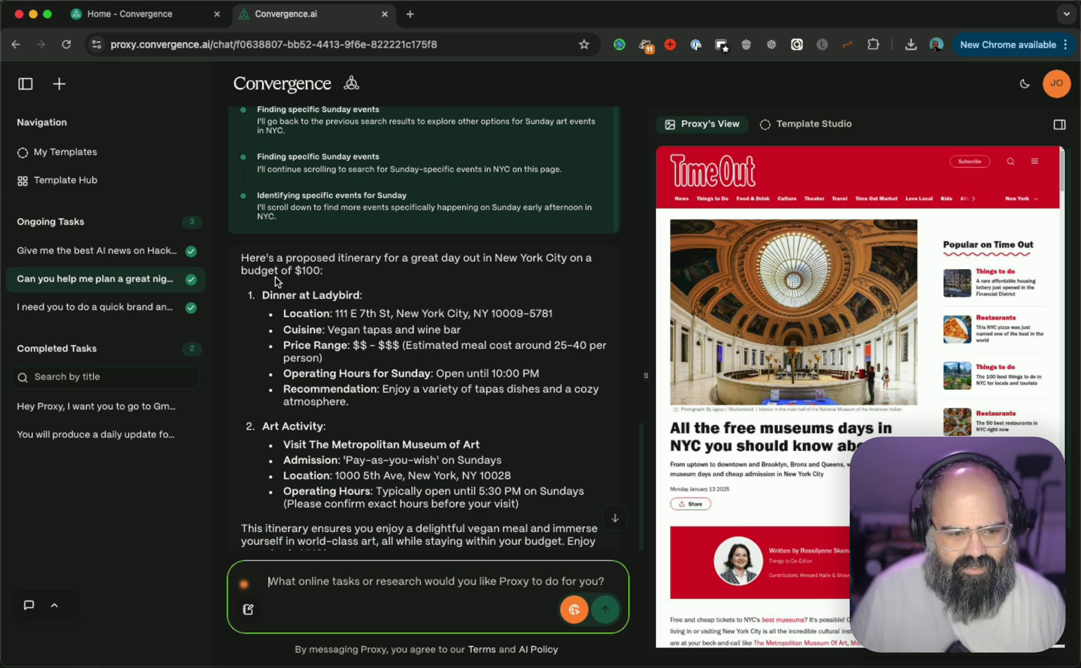
scroll(279, 275, "down", 1)
scroll(296, 251, "down", 2)
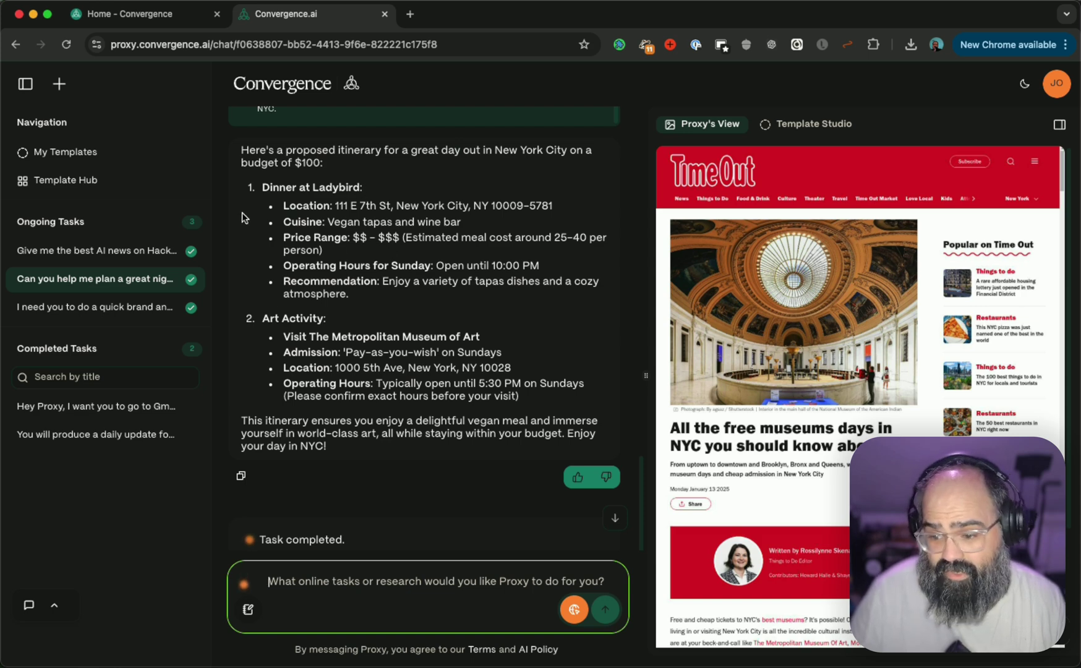
mouse_move(65, 152)
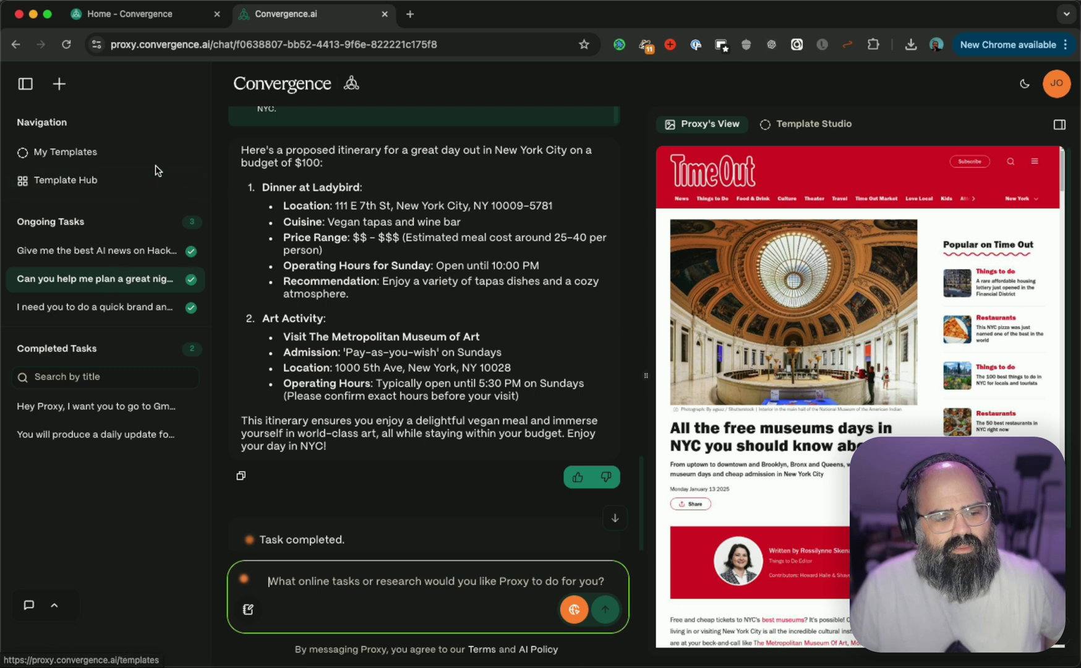
left_click(64, 154)
left_click(58, 178)
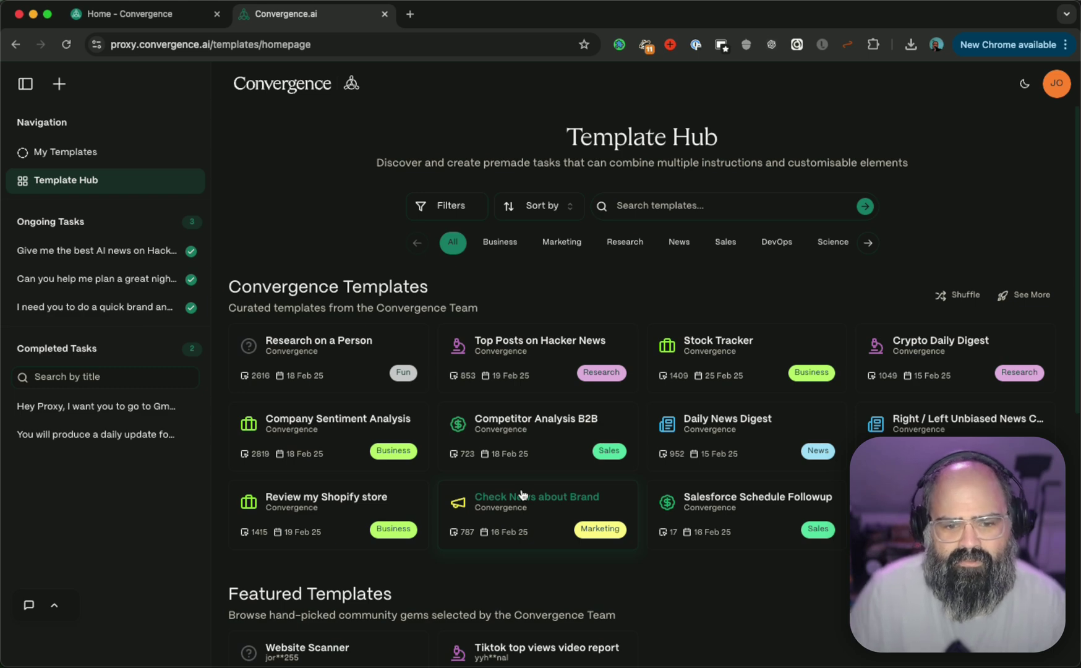
- Cycle through the Health, Science and Marketing chips, ending on the Research templates filter
left_click(866, 244)
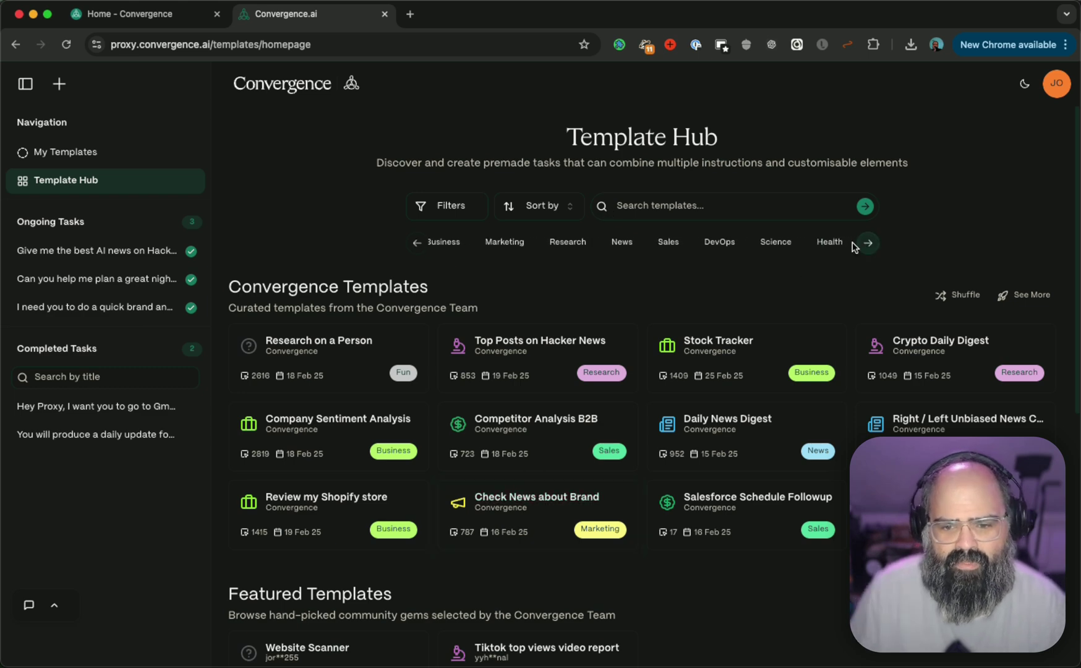
left_click(841, 246)
left_click(792, 248)
left_click(568, 243)
left_click(513, 245)
left_click(549, 245)
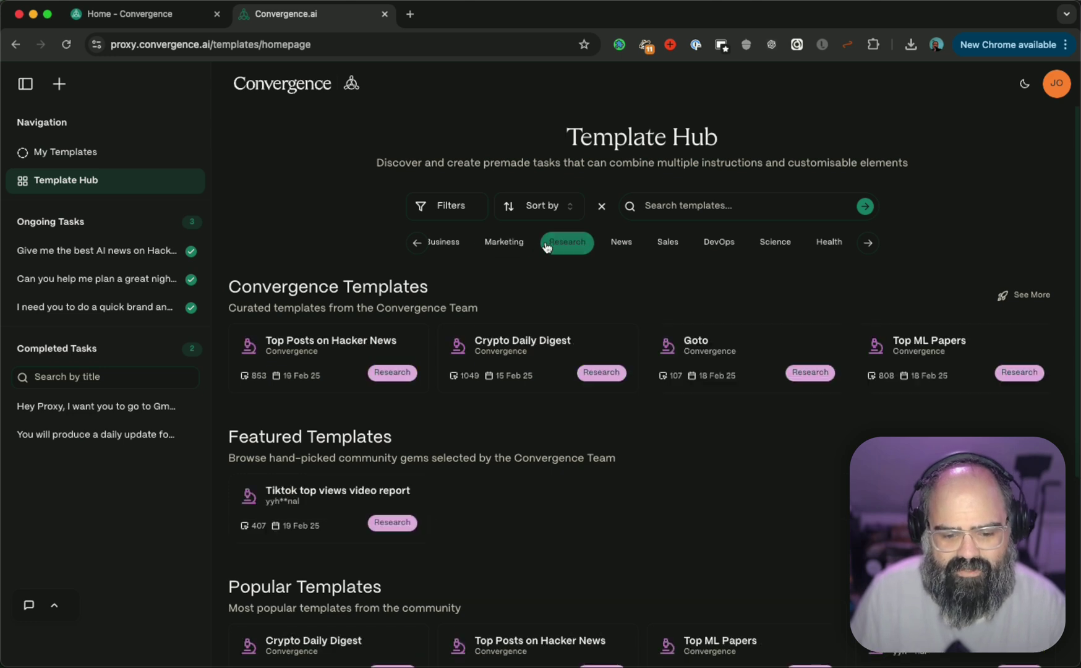